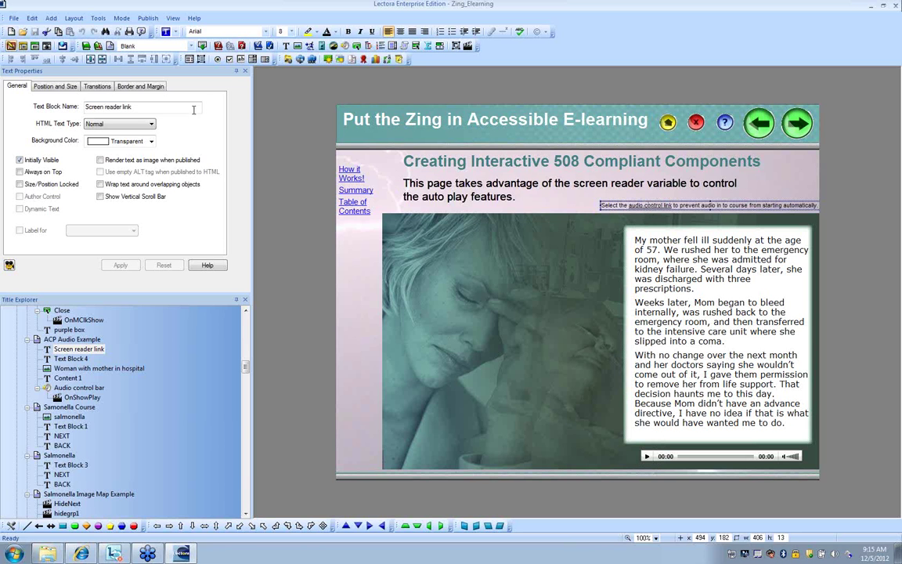
Step: Review 508Variable in the Variable Manager and the hyperlink properties of the "audio control link" text
left_click(98, 18)
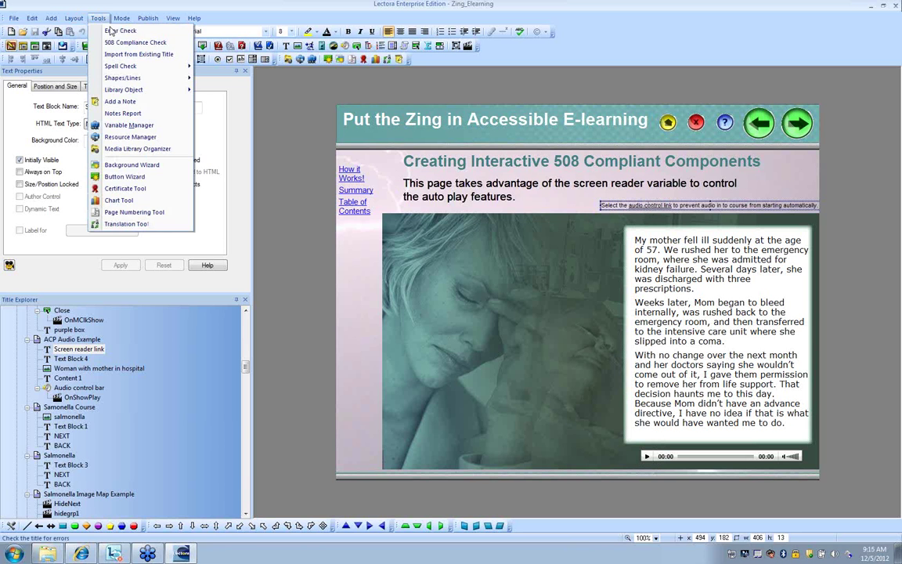
left_click(129, 124)
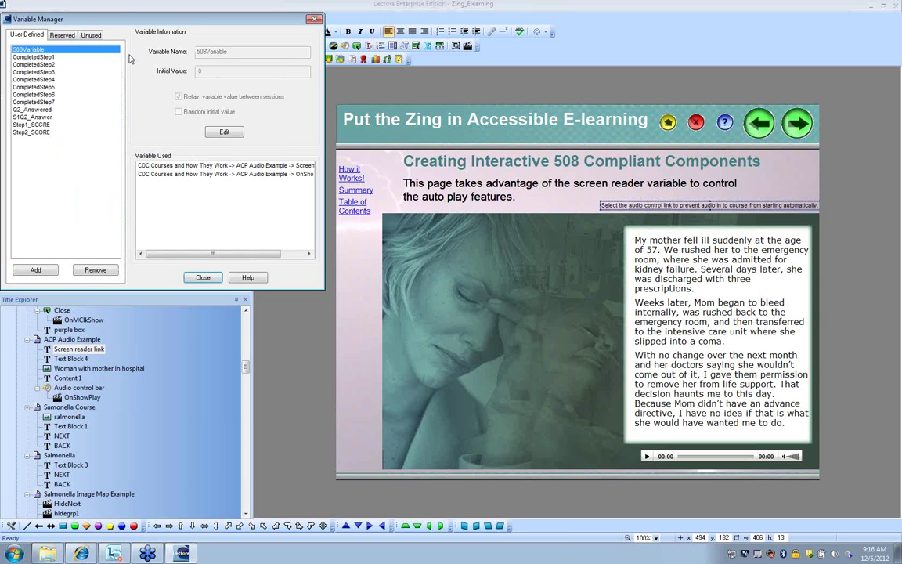
left_click_drag(134, 20, 328, 153)
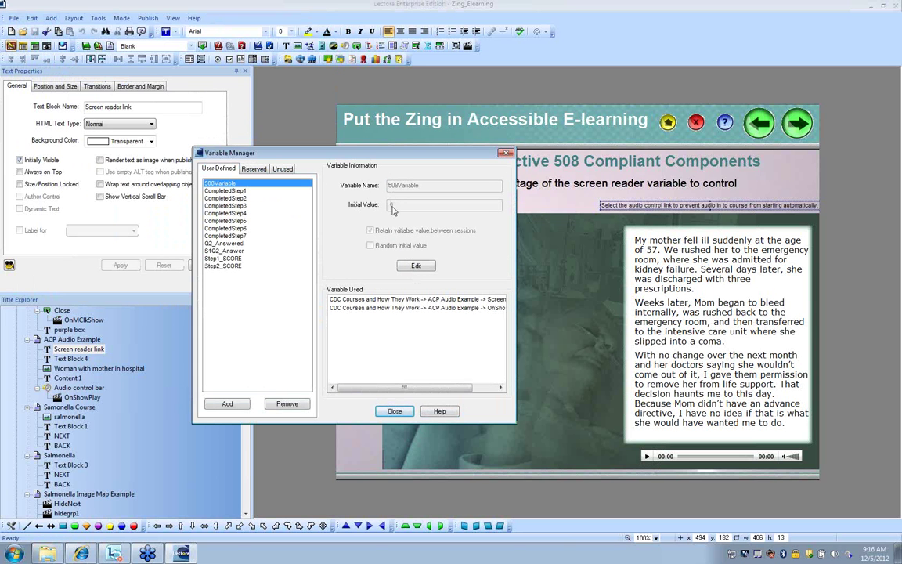
left_click(393, 411)
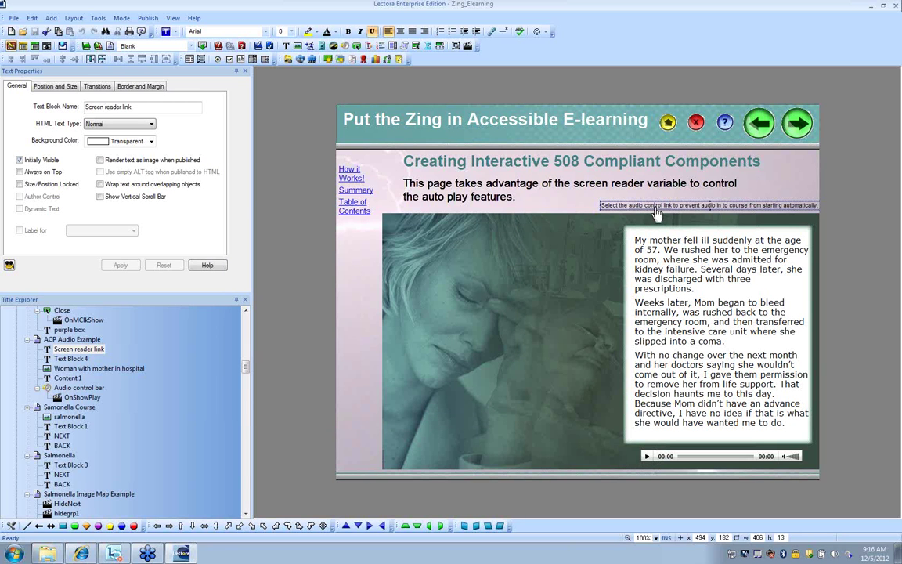
double_click(656, 207)
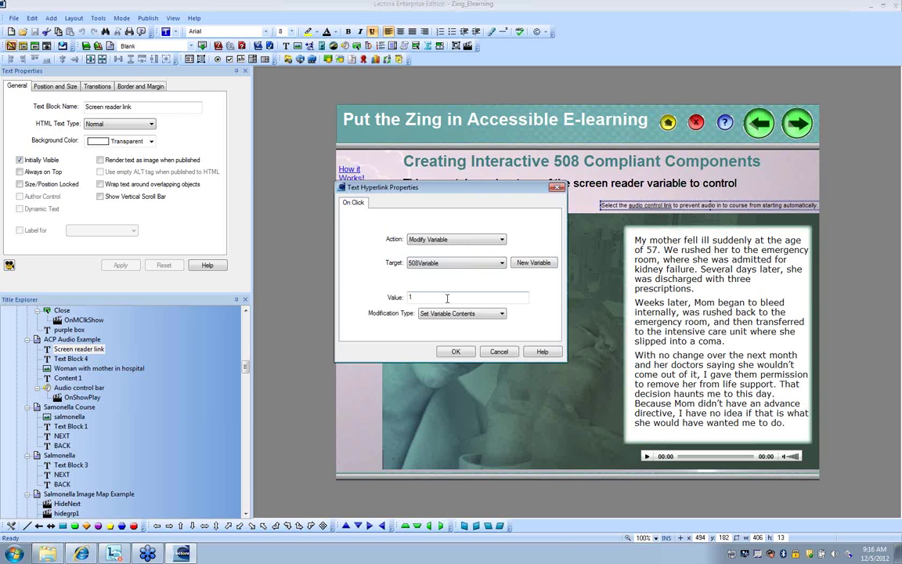
left_click(456, 352)
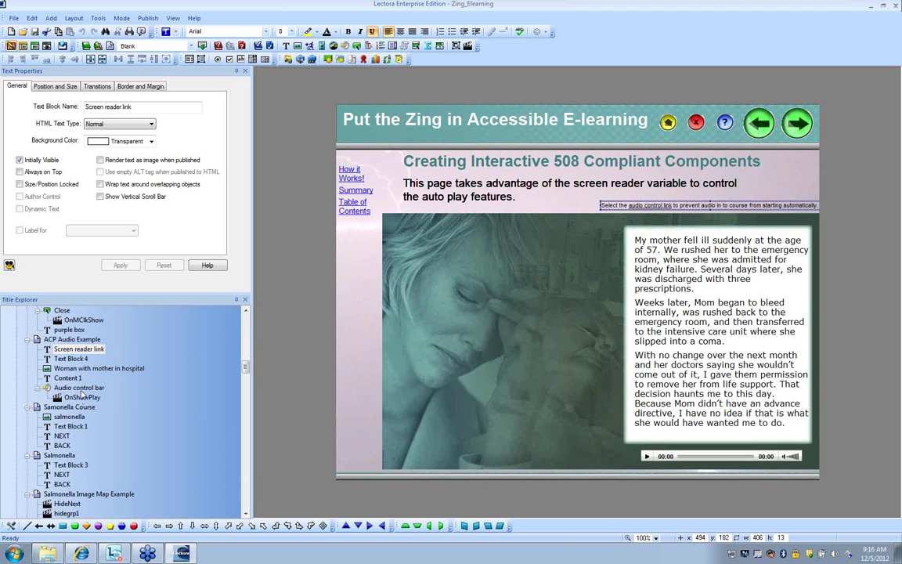
Step: Review the general, condition and else settings of the Audio control bar's OnShowPlay action
left_click(81, 390)
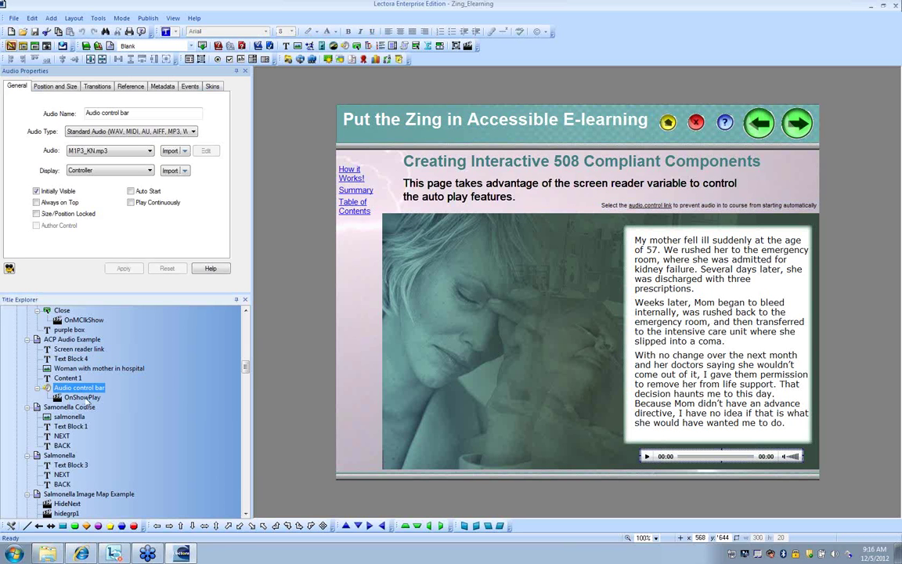
left_click(82, 398)
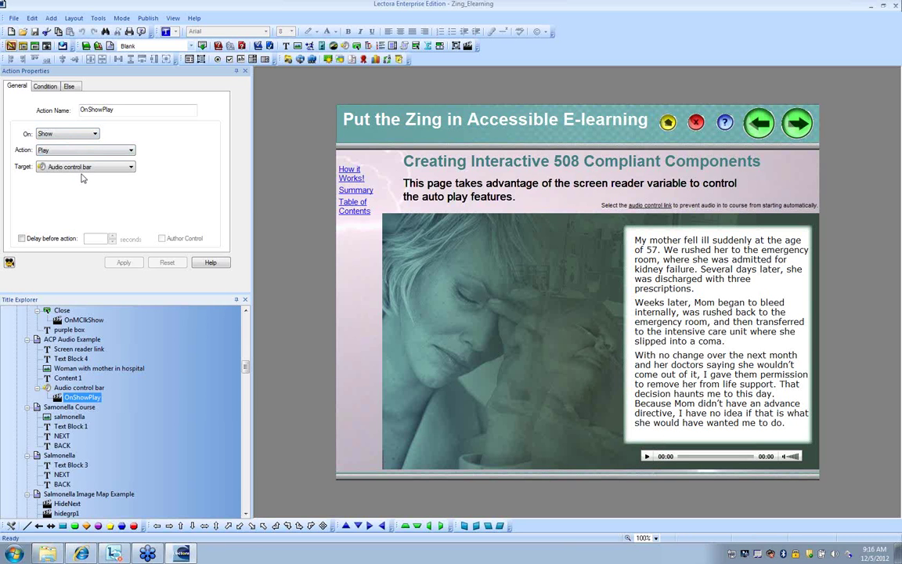
left_click(47, 88)
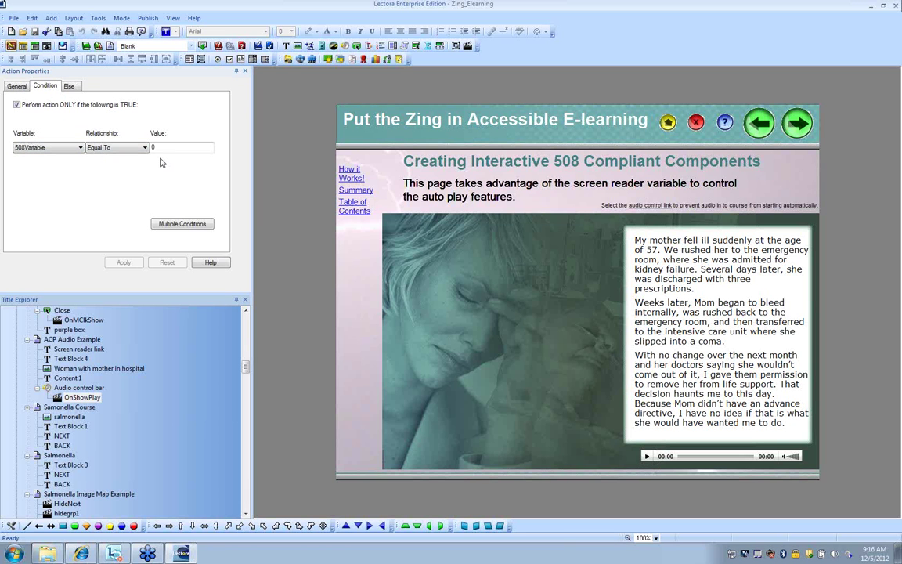
left_click(70, 87)
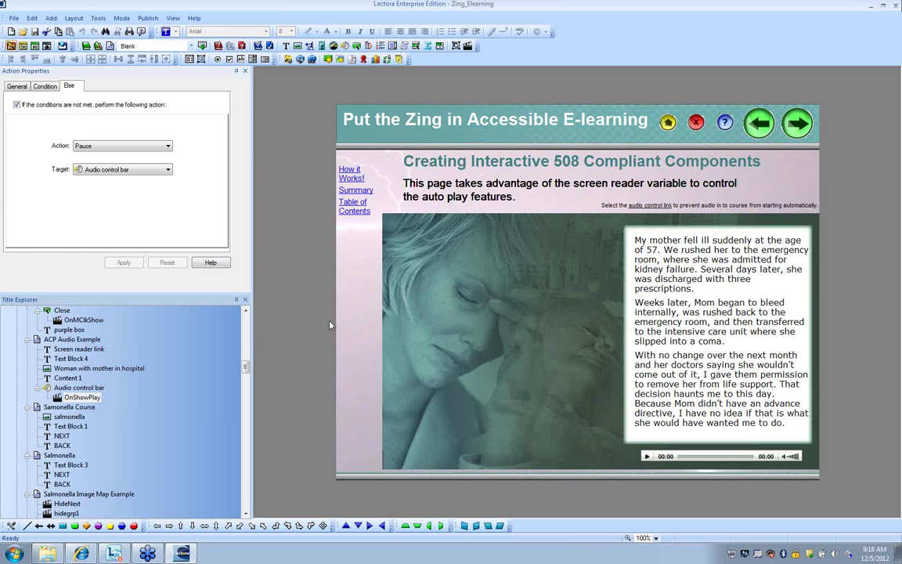
left_click(14, 87)
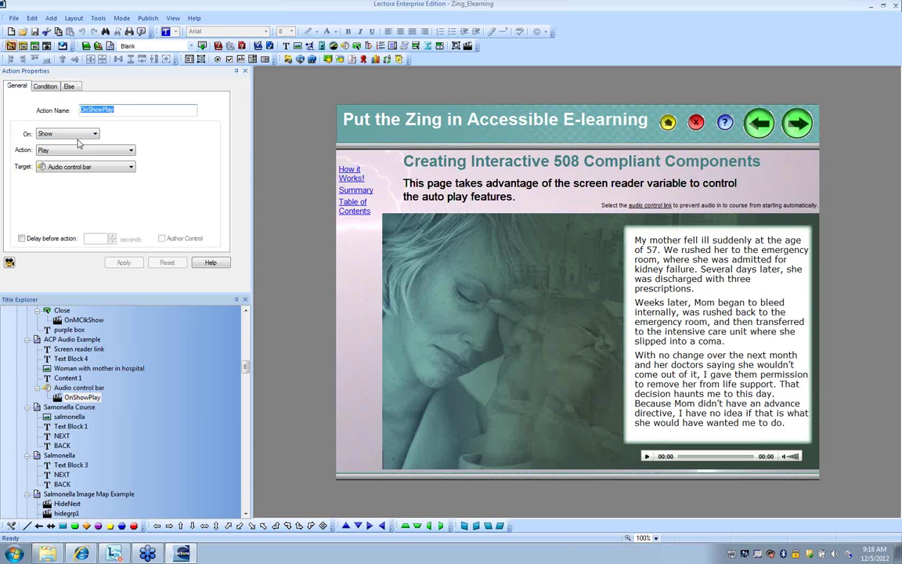
left_click(46, 91)
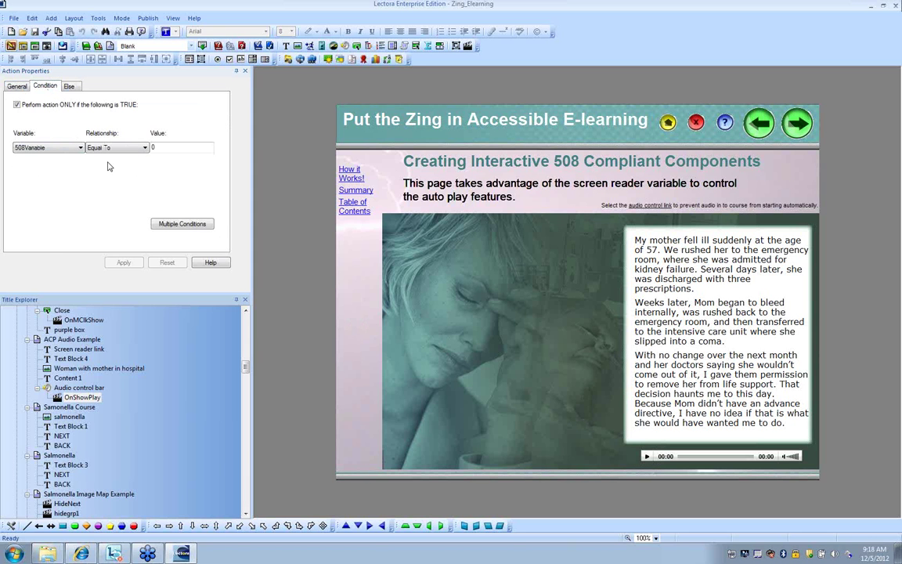
left_click(72, 88)
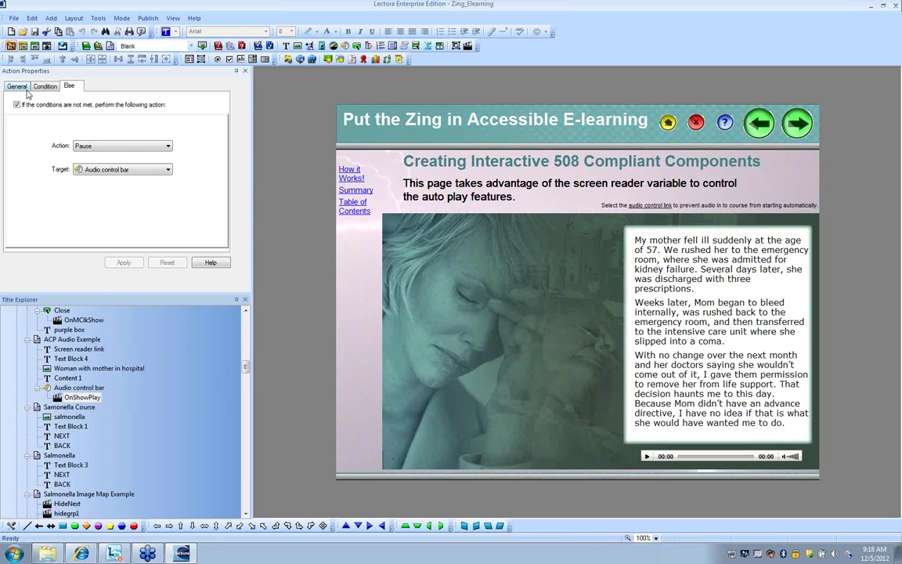
Step: Preview the title in Run mode, advance past the ACP Audio Example page, and return to Edit mode
left_click(23, 45)
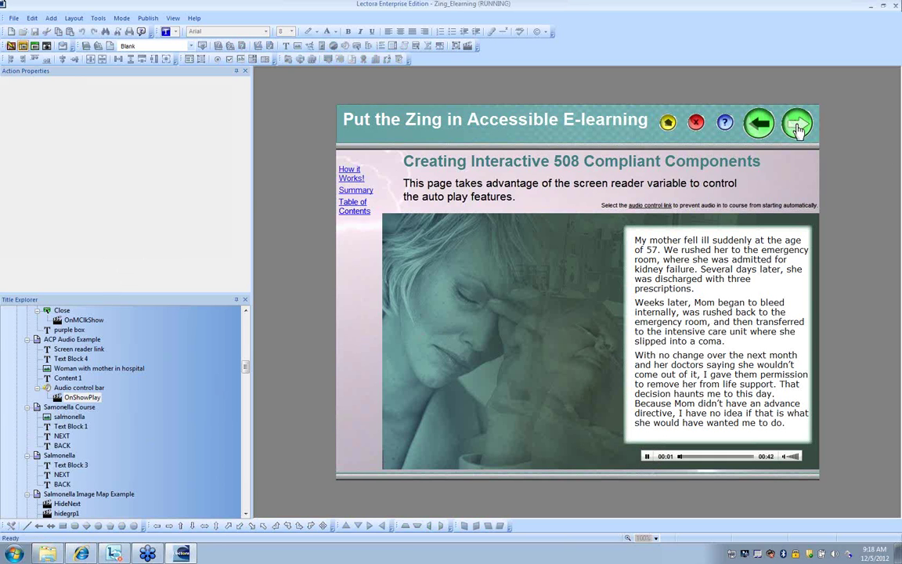
left_click(798, 130)
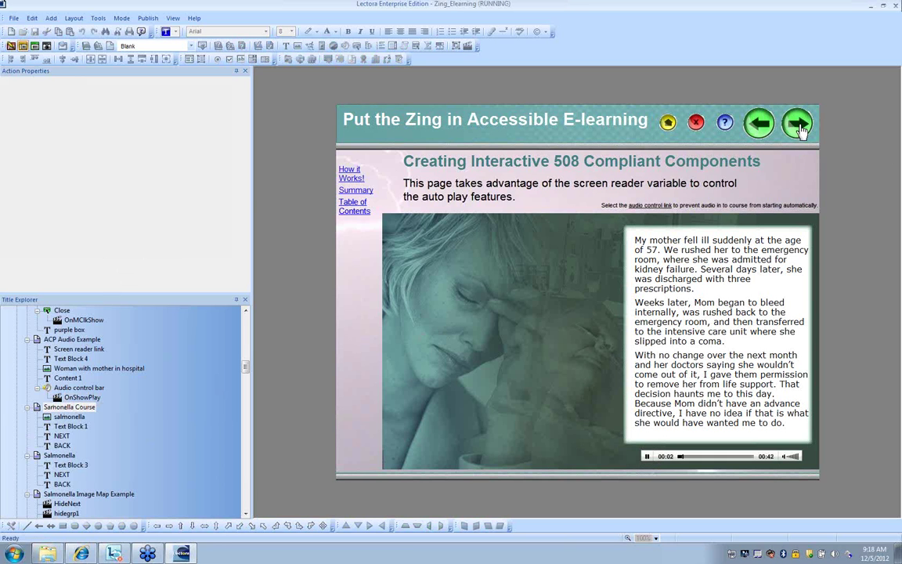
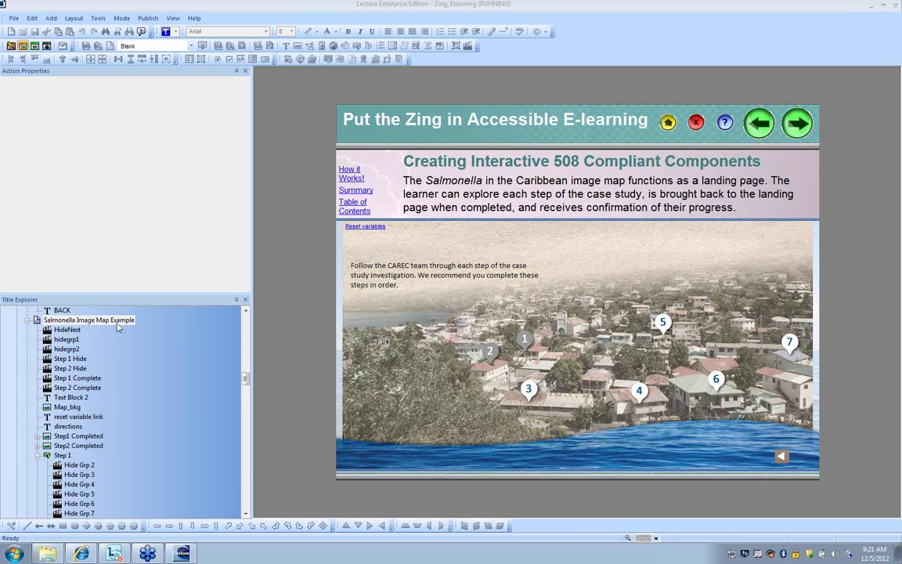
left_click(11, 45)
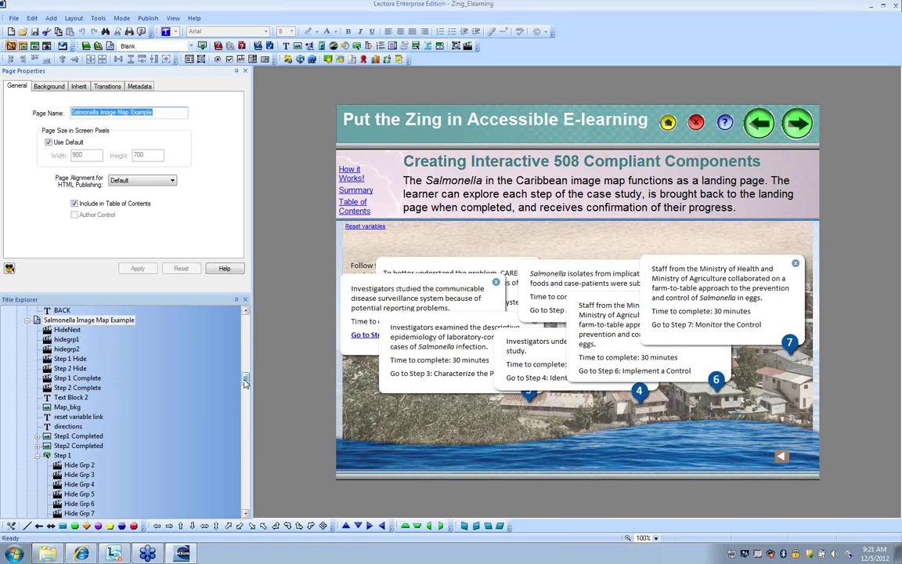
Step: Show the properties of the Step 1 button on the Salmonella Image Map Example page
scroll(245, 381, "down", 4)
scroll(245, 381, "up", 3)
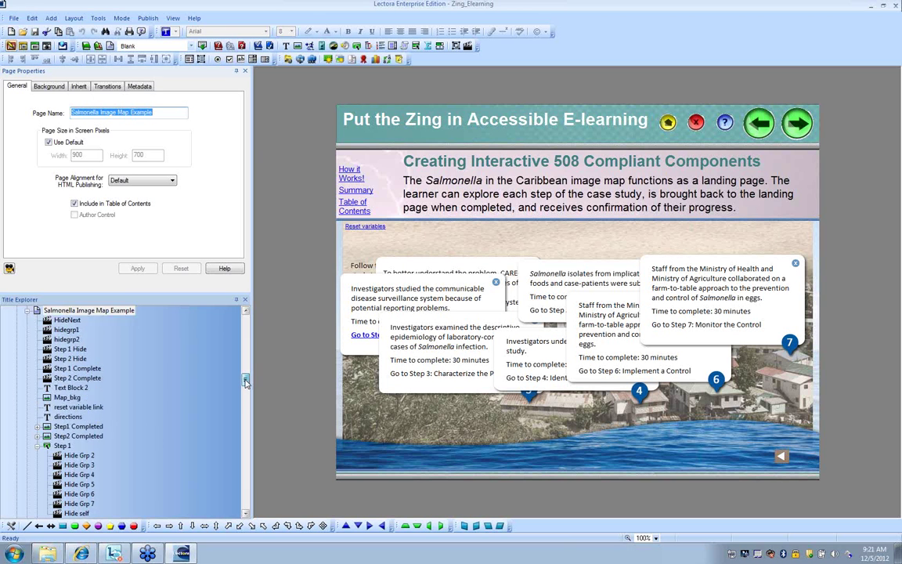
scroll(245, 381, "up", 3)
scroll(245, 382, "down", 5)
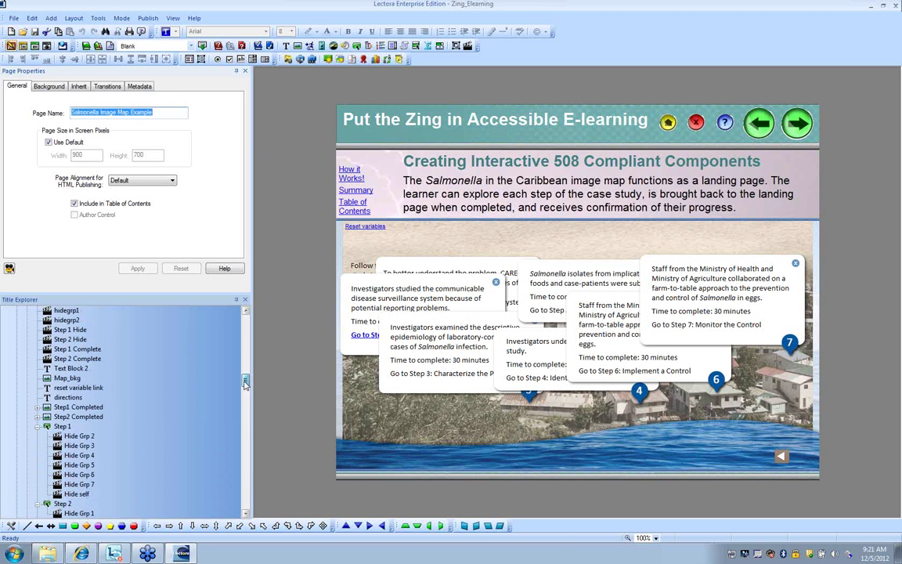
scroll(245, 382, "up", 1)
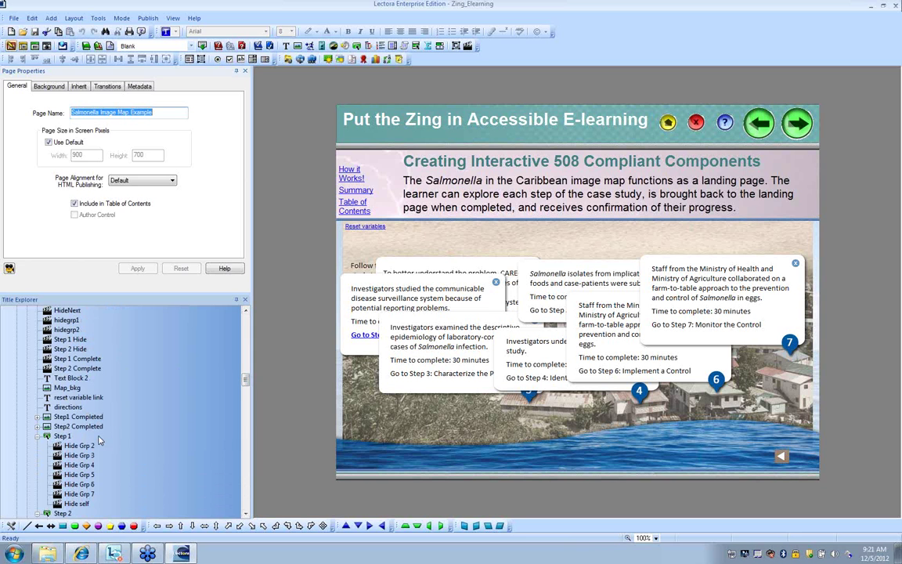
left_click(62, 436)
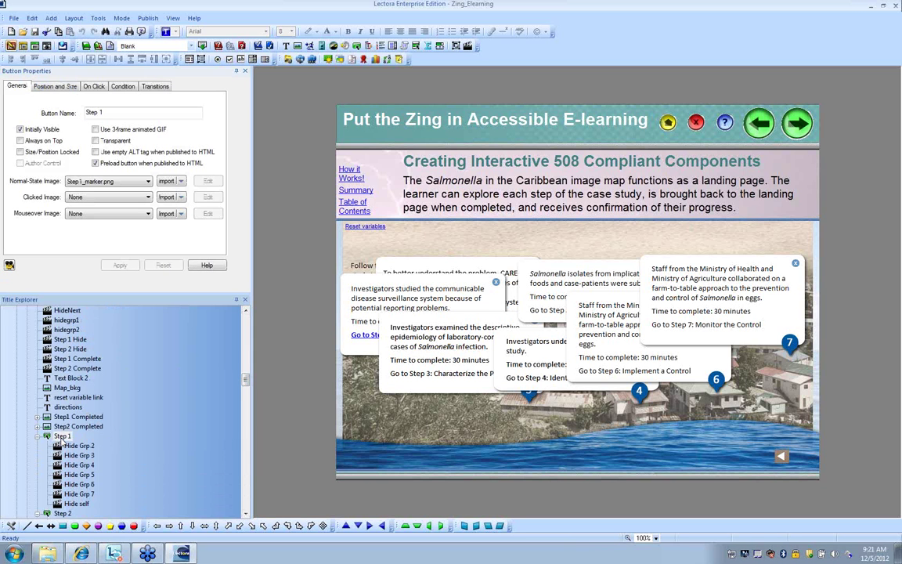
Step: Review the target, condition and else settings of the Step 1 Hide action, and open the Step 1 Complete action
left_click(72, 340)
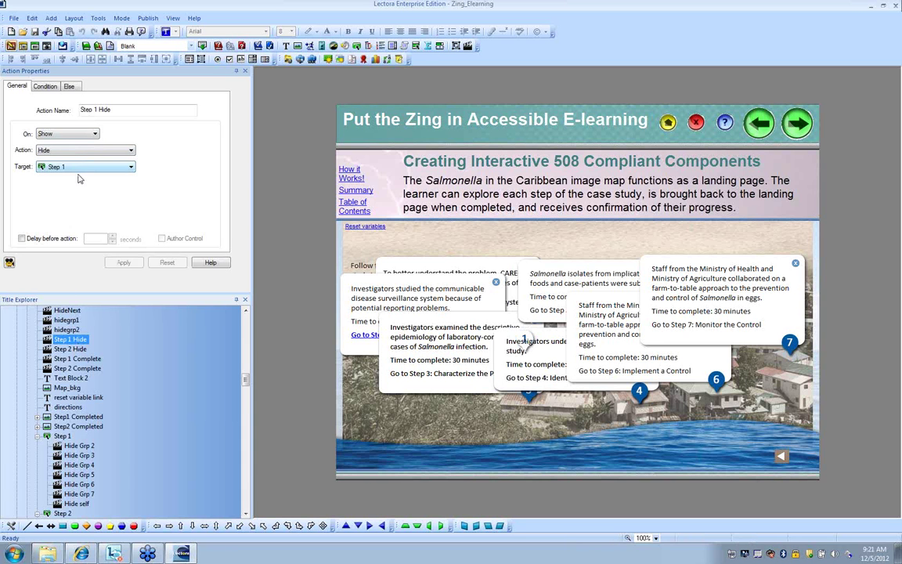
left_click(45, 87)
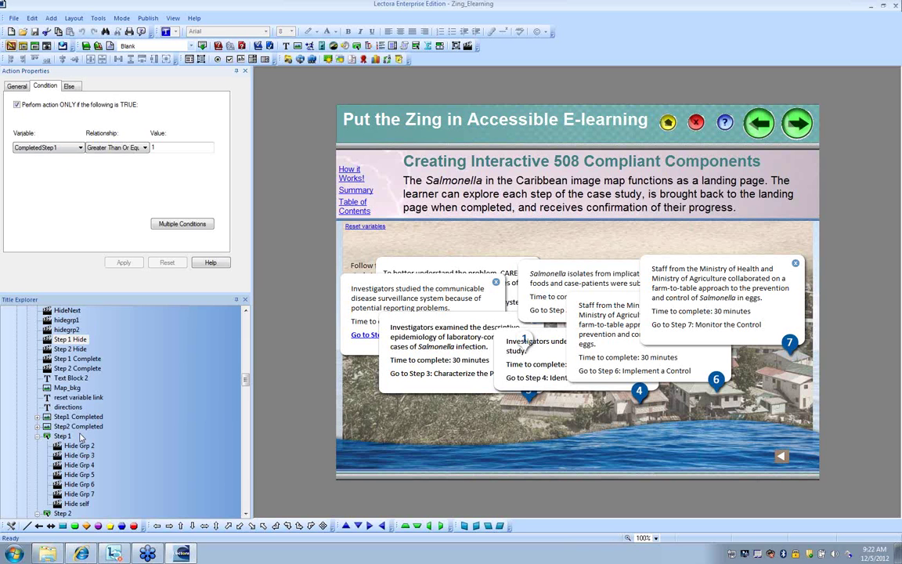
left_click(68, 87)
left_click(43, 86)
left_click(77, 358)
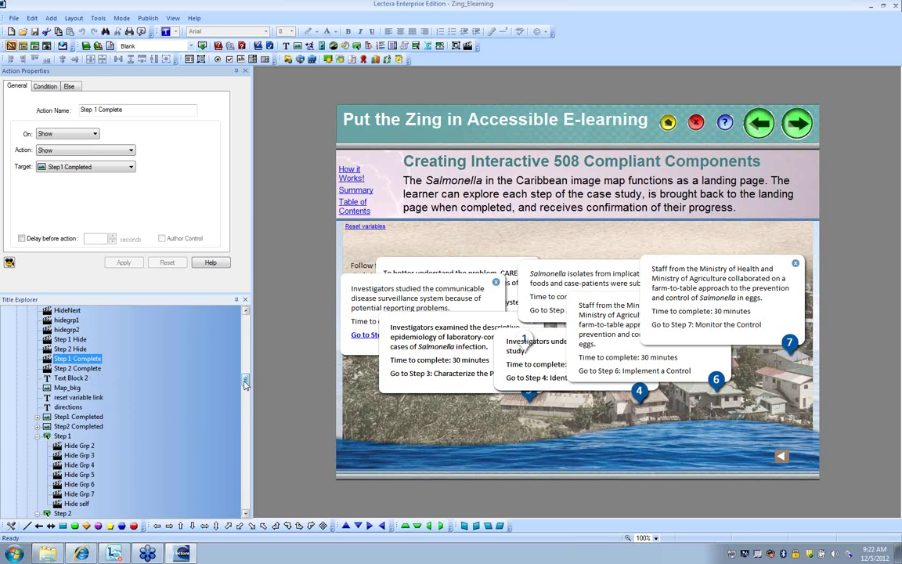
Step: Examine the Step 1 button and its hide actions, and expand the Step 1 Comment Grp to show its properties
left_click_drag(245, 379, 246, 390)
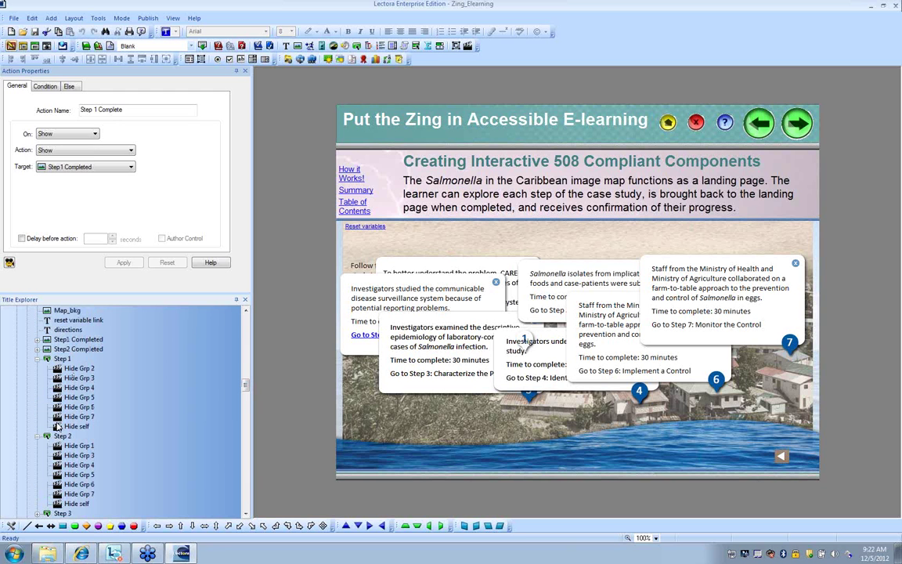
left_click(64, 361)
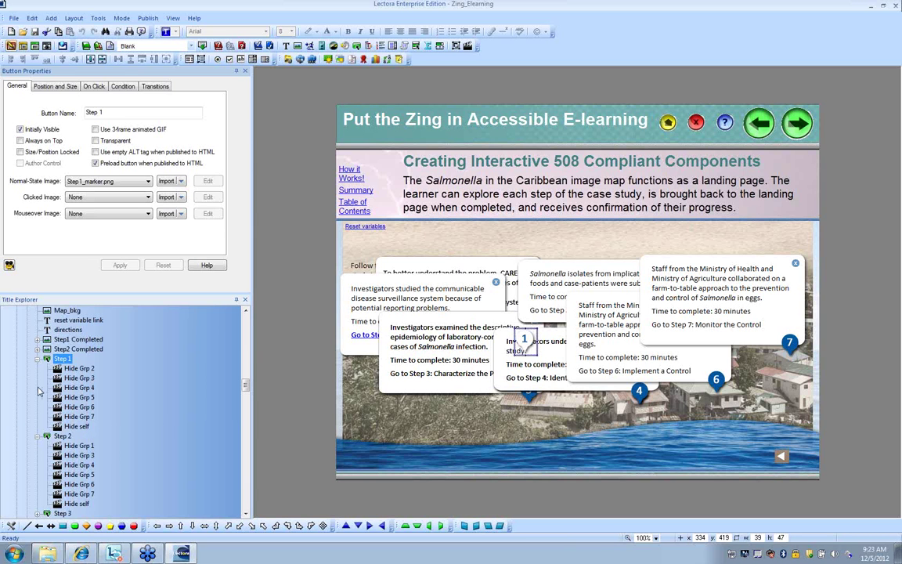
scroll(96, 440, "down", 1)
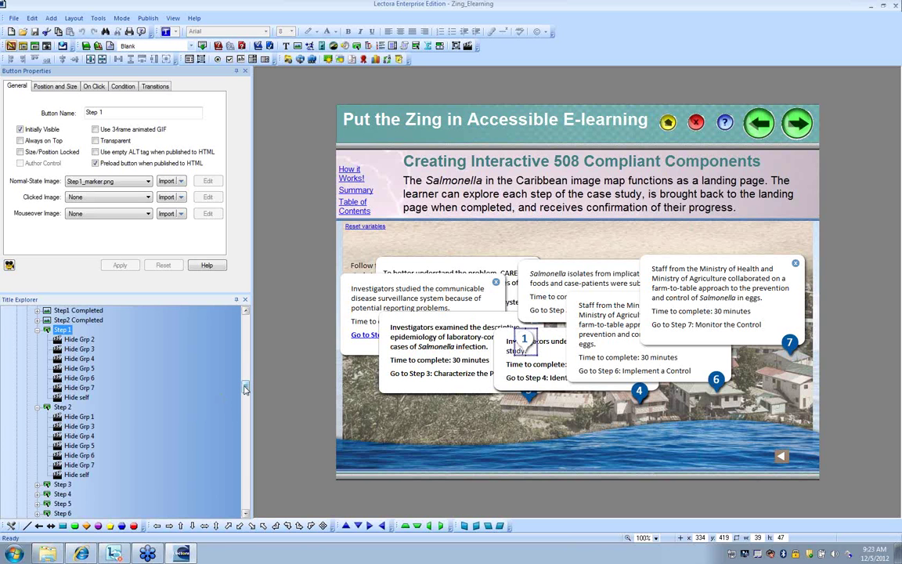
scroll(245, 389, "down", 1)
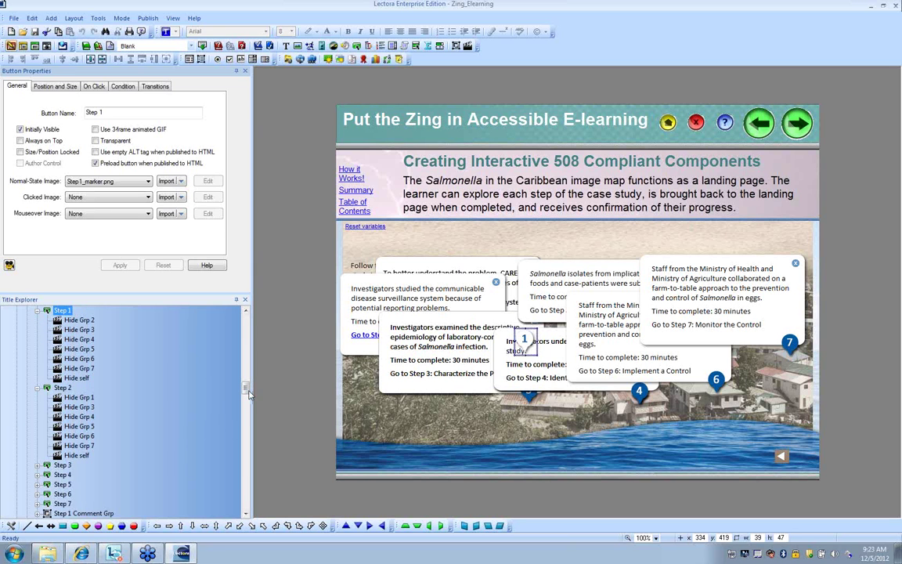
scroll(245, 392, "down", 2)
scroll(245, 394, "down", 1)
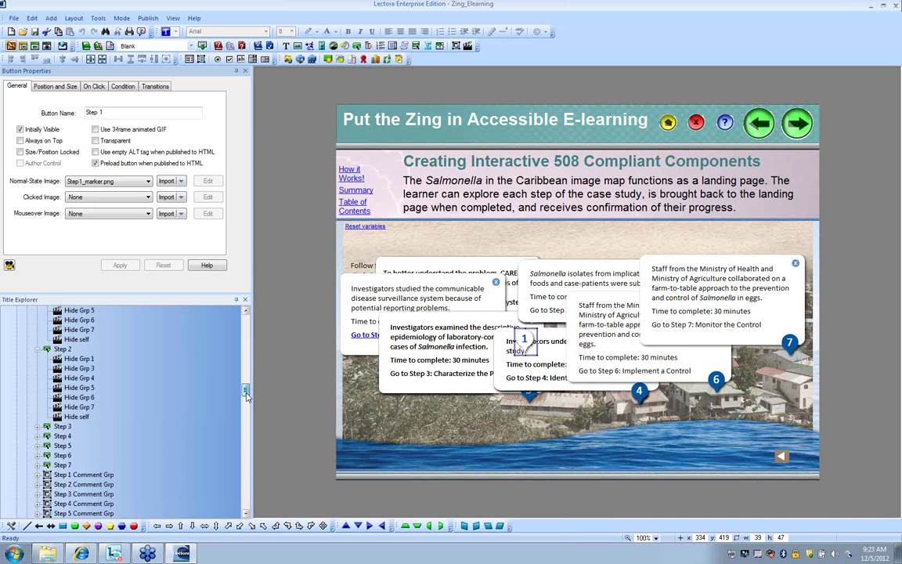
scroll(245, 394, "down", 6)
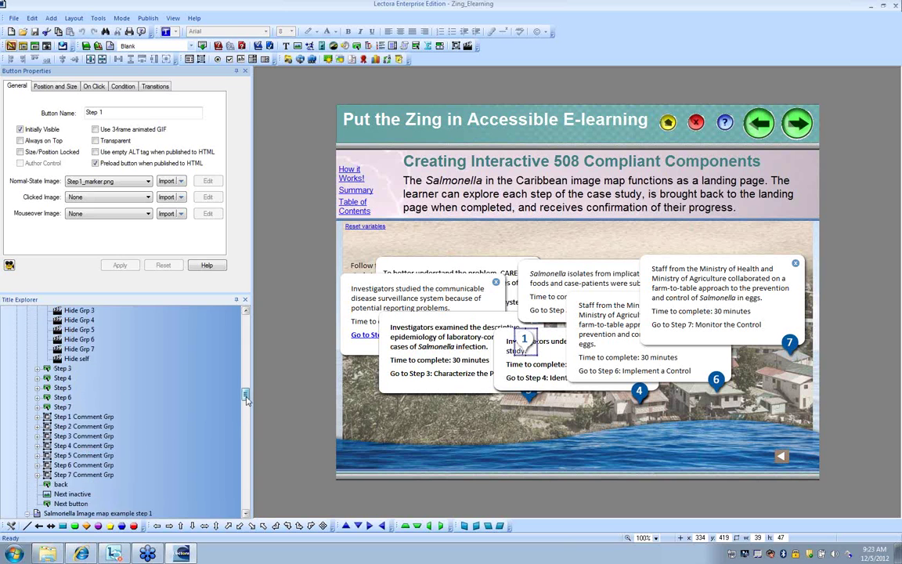
left_click(37, 360)
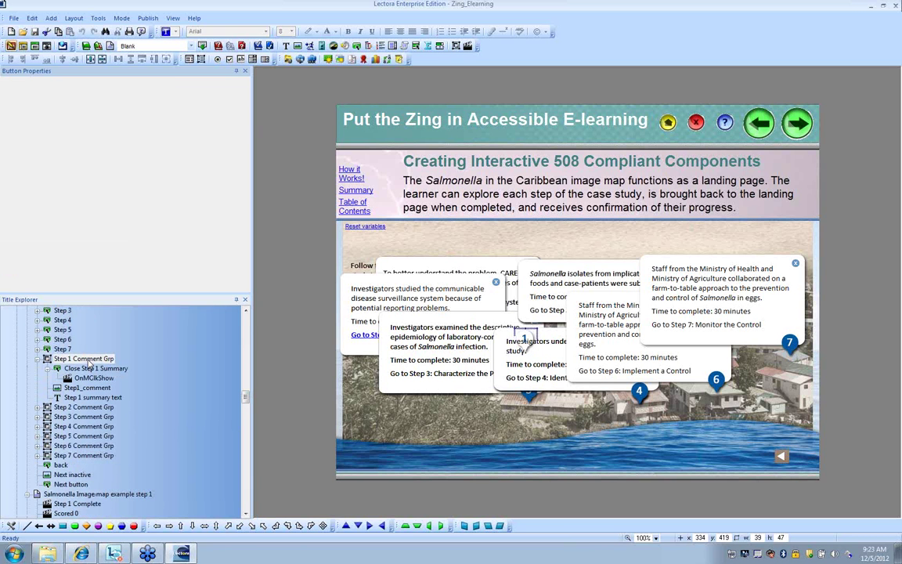
left_click(87, 359)
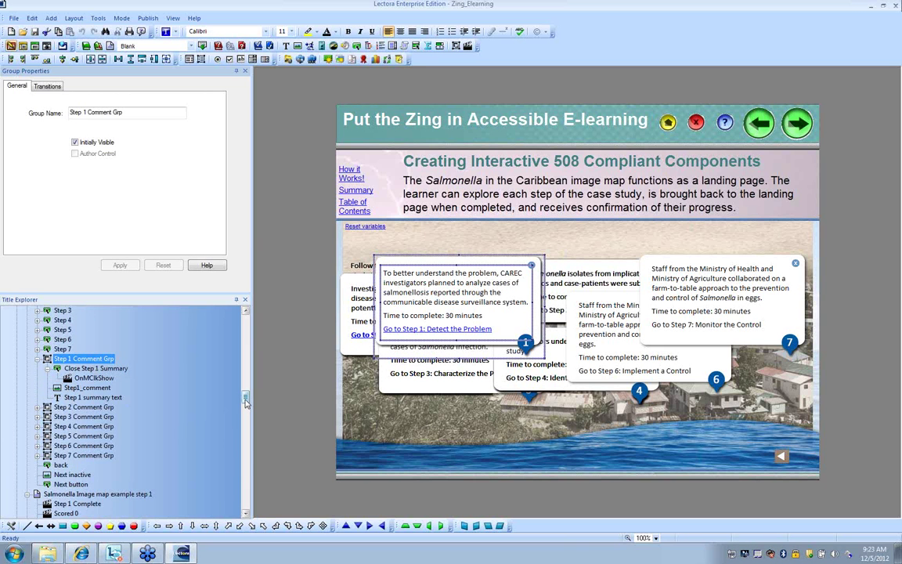
Step: Check the settings of the page's hidegrp1 action and show the properties of the Step 2 Comment Grp
left_click_drag(245, 401, 170, 384)
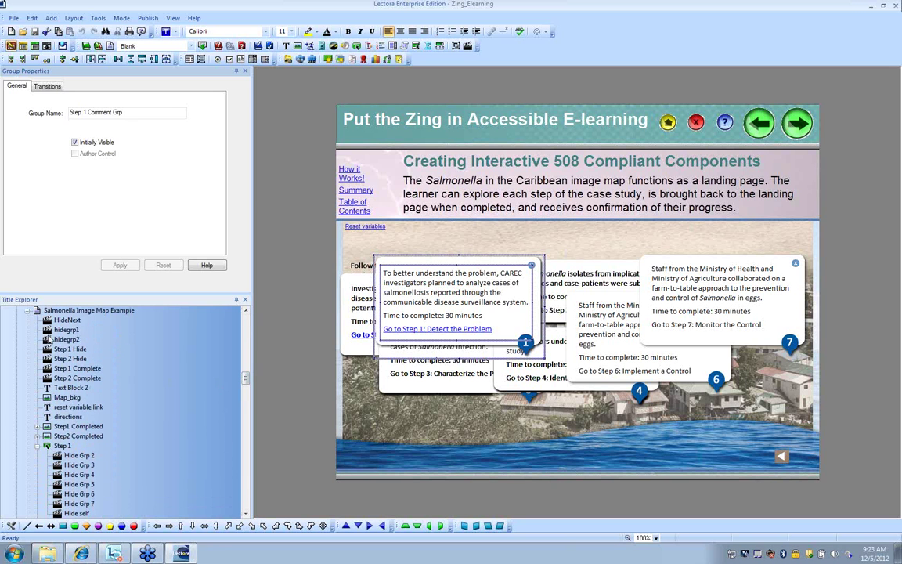
left_click(65, 332)
left_click(66, 331)
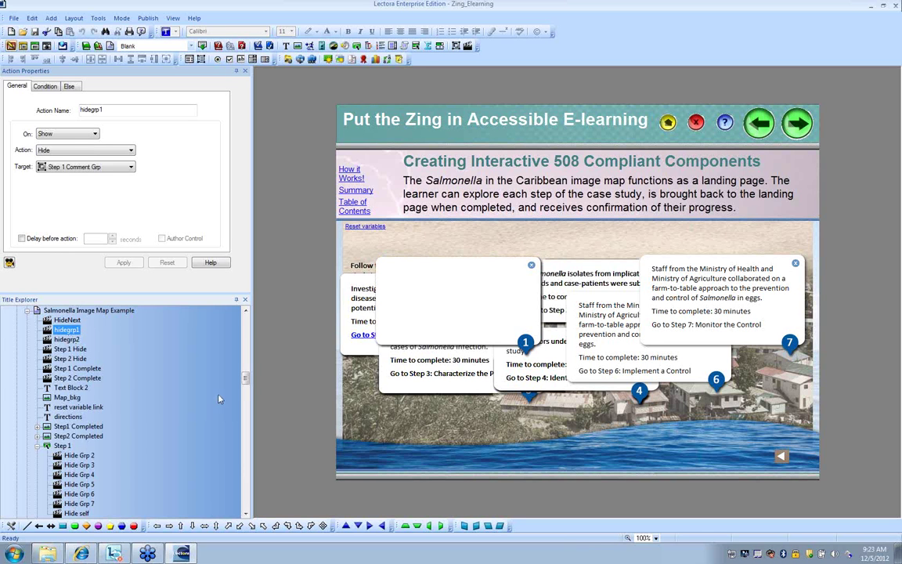
mouse_move(251, 379)
left_mouse_down()
mouse_move(246, 413)
mouse_move(245, 399)
left_mouse_up()
left_click(83, 348)
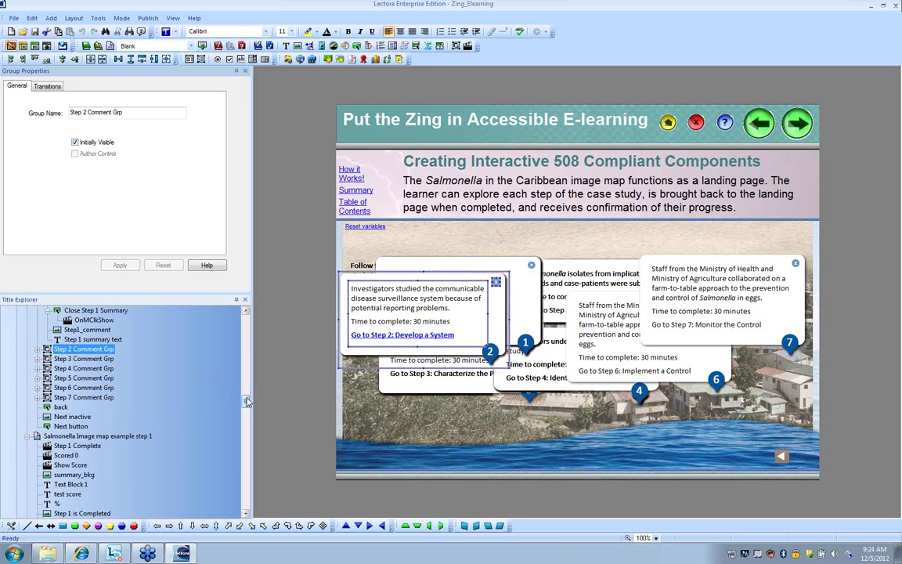
Step: Review the hidegrp1 action and the Step 1 button with its hide actions on the Salmonella Image Map Example page
left_click_drag(247, 401, 245, 376)
left_click(67, 358)
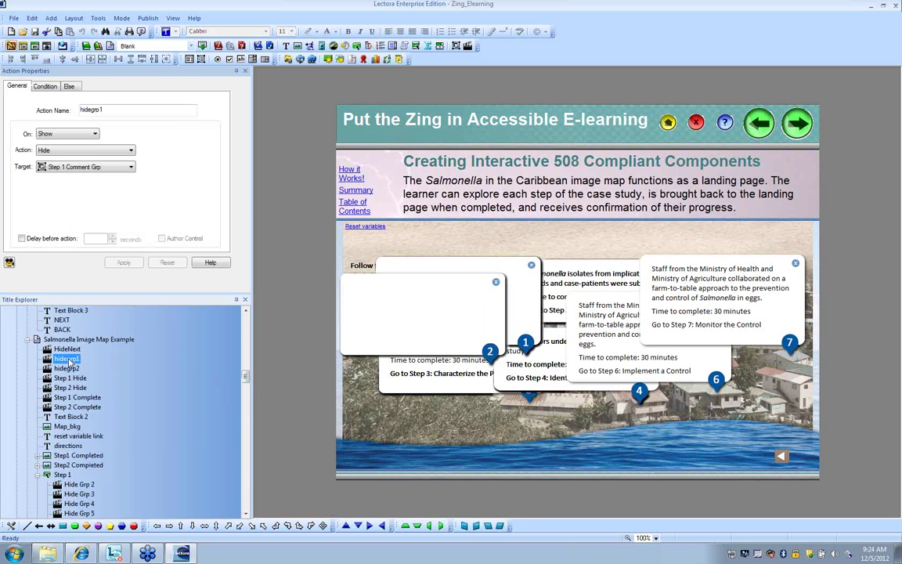
left_click_drag(245, 376, 246, 383)
left_click(63, 369)
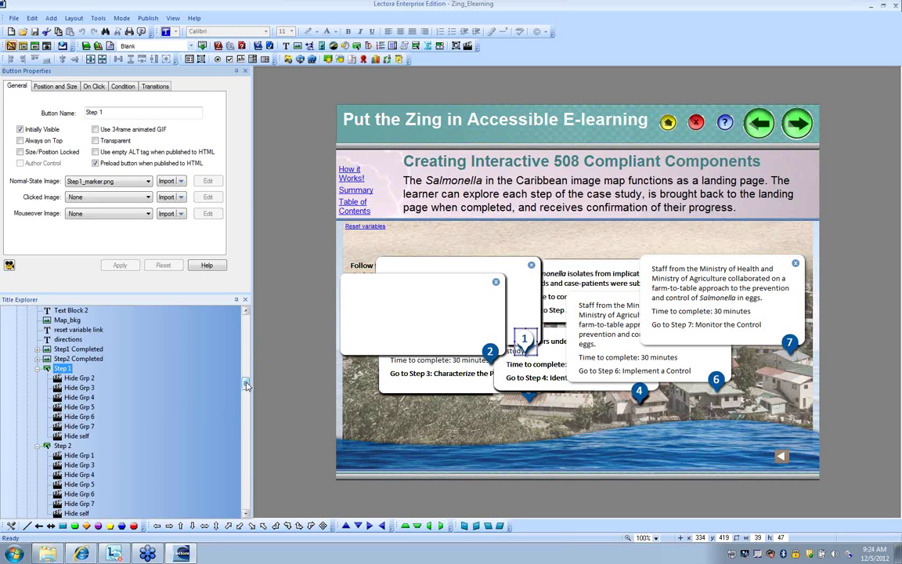
mouse_move(246, 384)
left_mouse_down()
mouse_move(246, 372)
mouse_move(246, 395)
mouse_move(246, 373)
left_mouse_up()
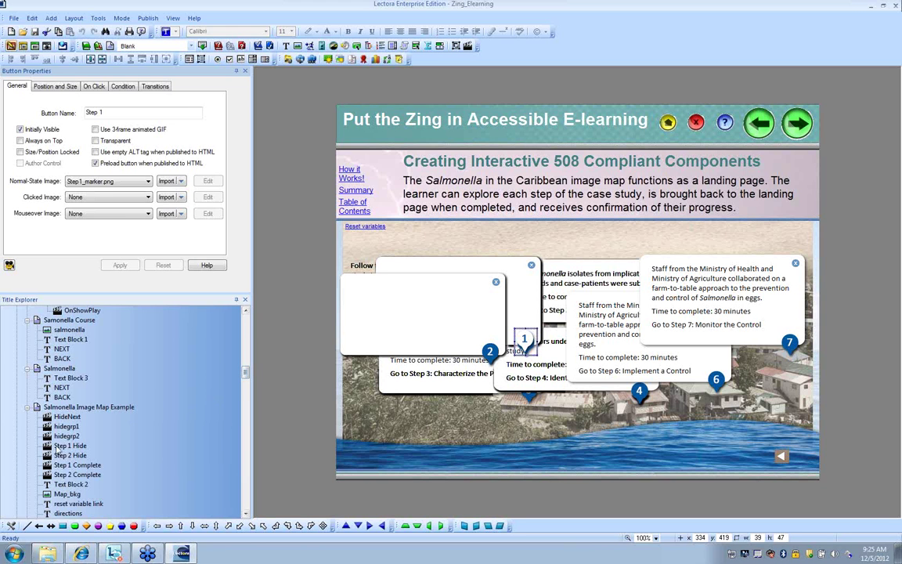
left_click_drag(245, 375, 246, 403)
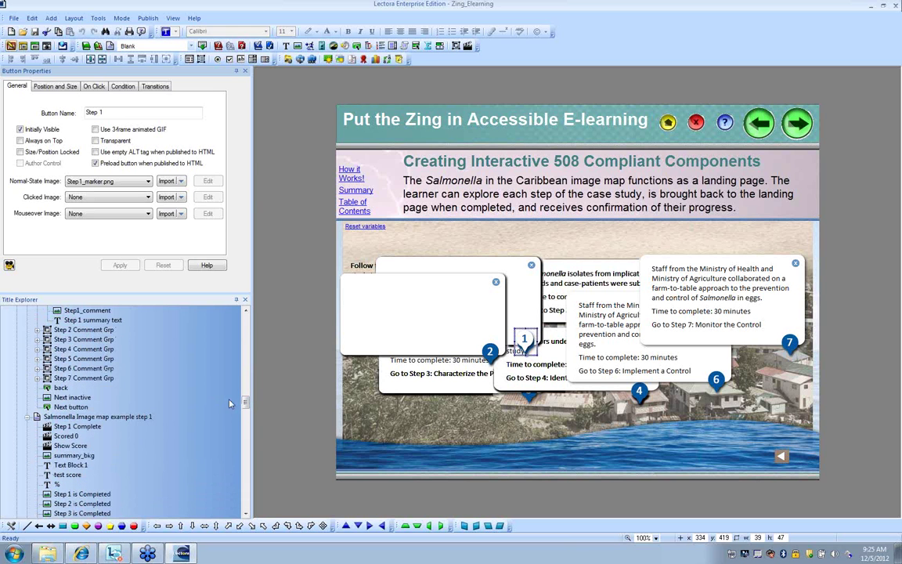
Step: Run the title in the editor and advance past the image map step pages to the Salmonella Knowledge Check Example page
left_click(22, 46)
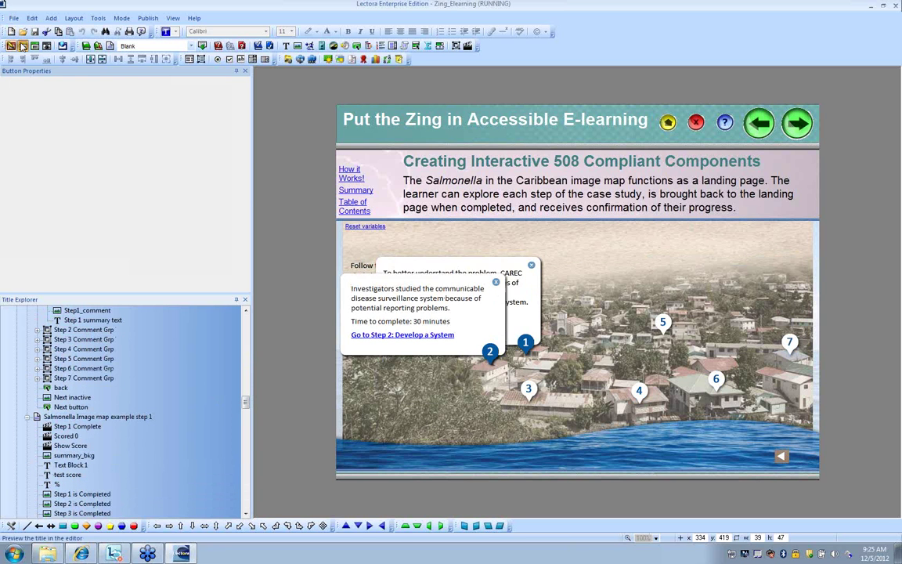
left_click(800, 125)
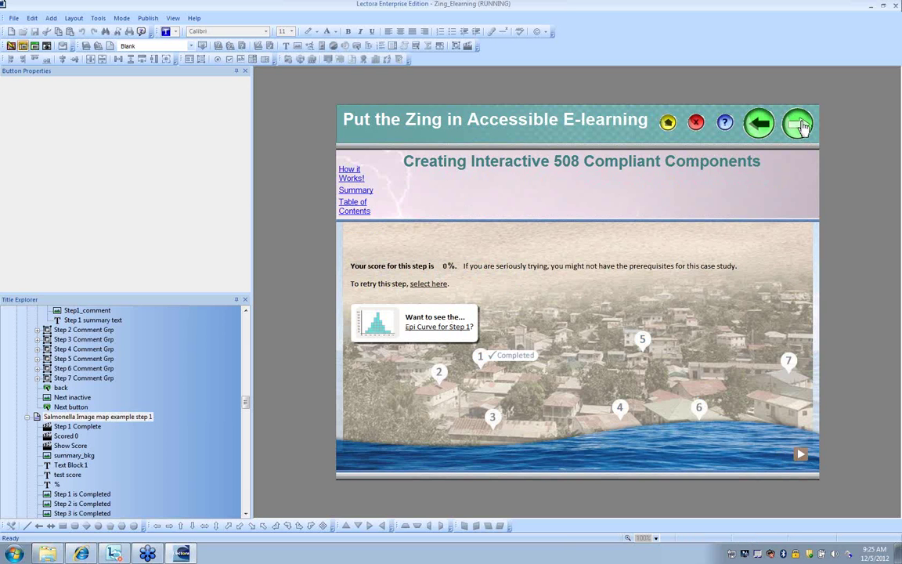
left_click(800, 125)
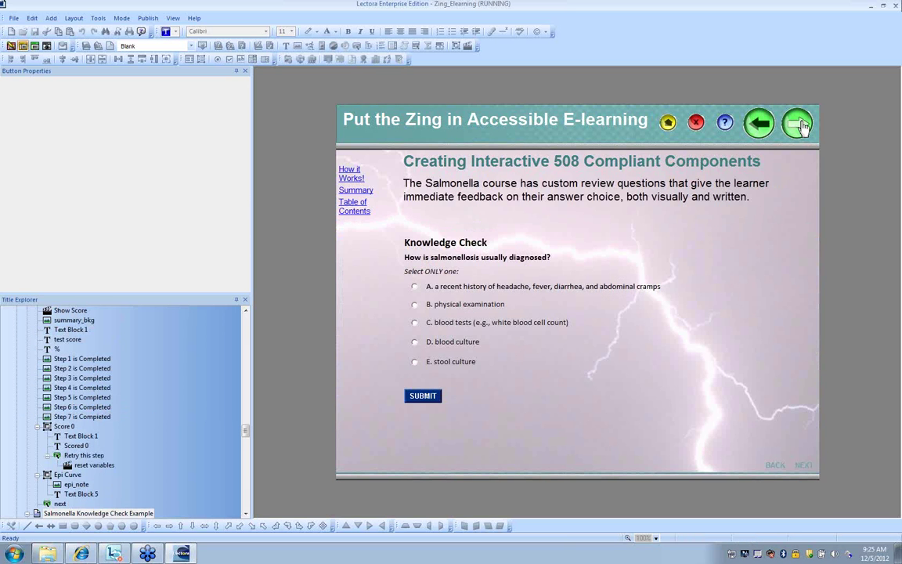
left_click(800, 125)
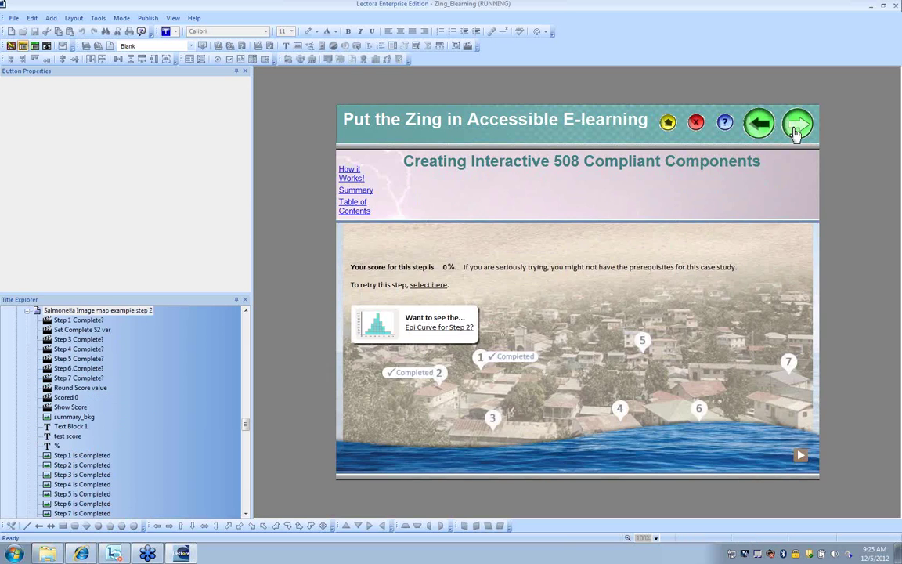
left_click(796, 127)
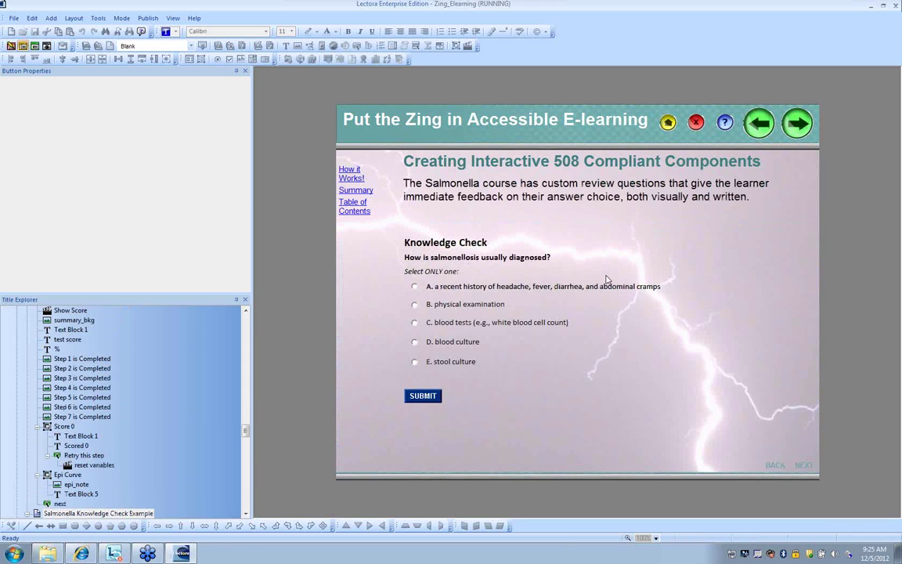
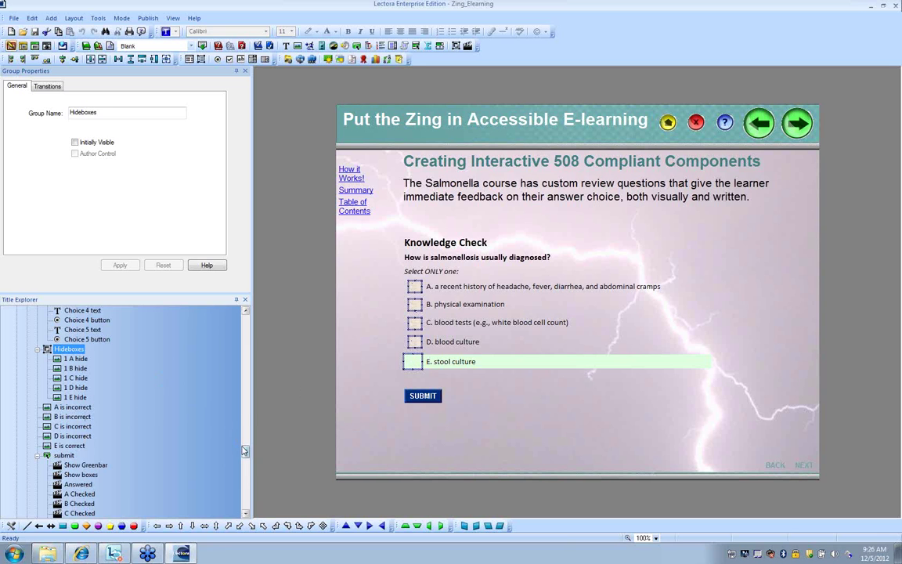
Step: Examine each answer-mark image of the knowledge check, from A is incorrect through E is correct
left_click_drag(246, 452, 245, 453)
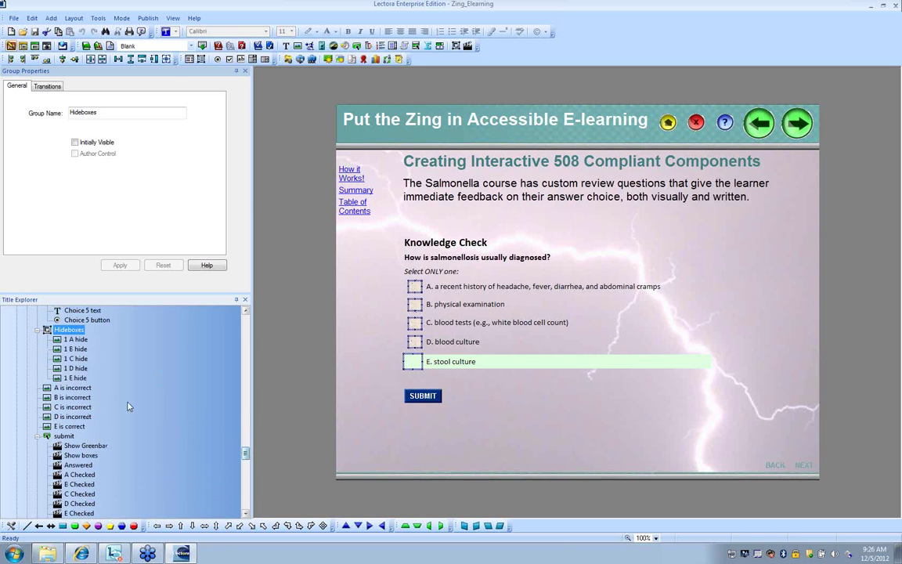
left_click(74, 387)
left_click(78, 397)
left_click(80, 407)
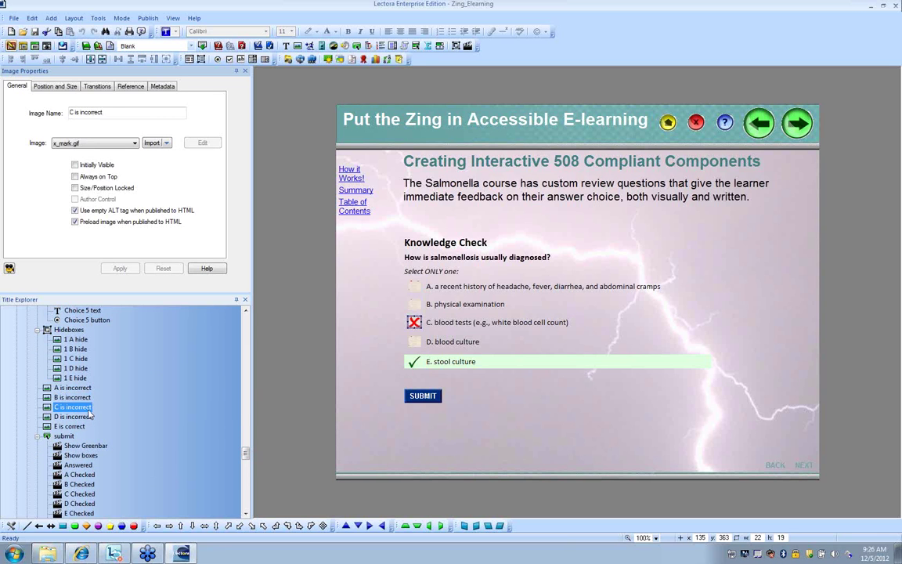
left_click(82, 416)
left_click(78, 426)
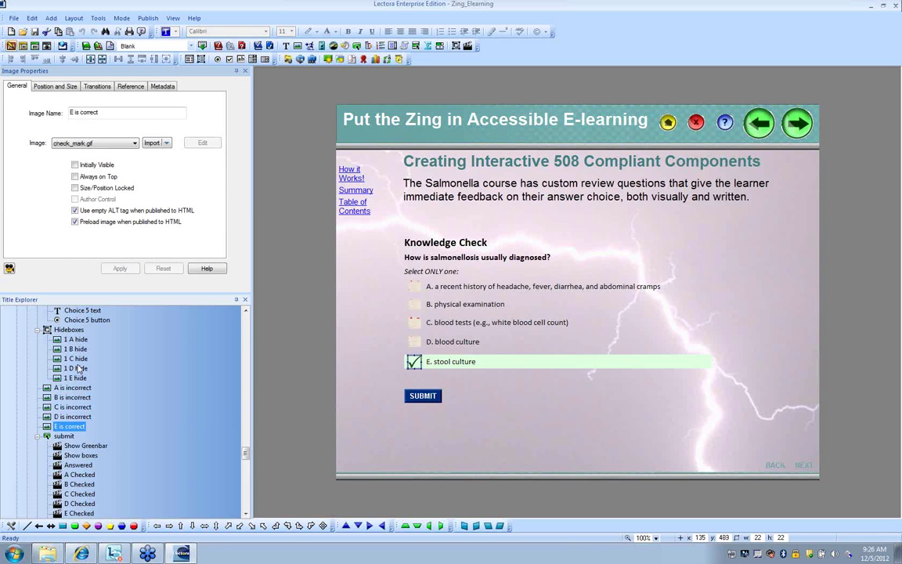
left_click(72, 388)
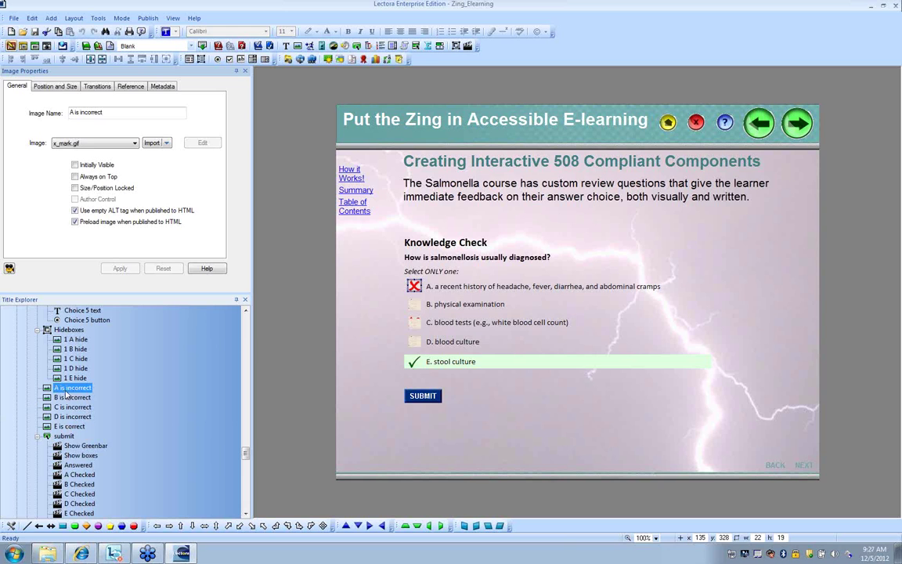
left_click(77, 398)
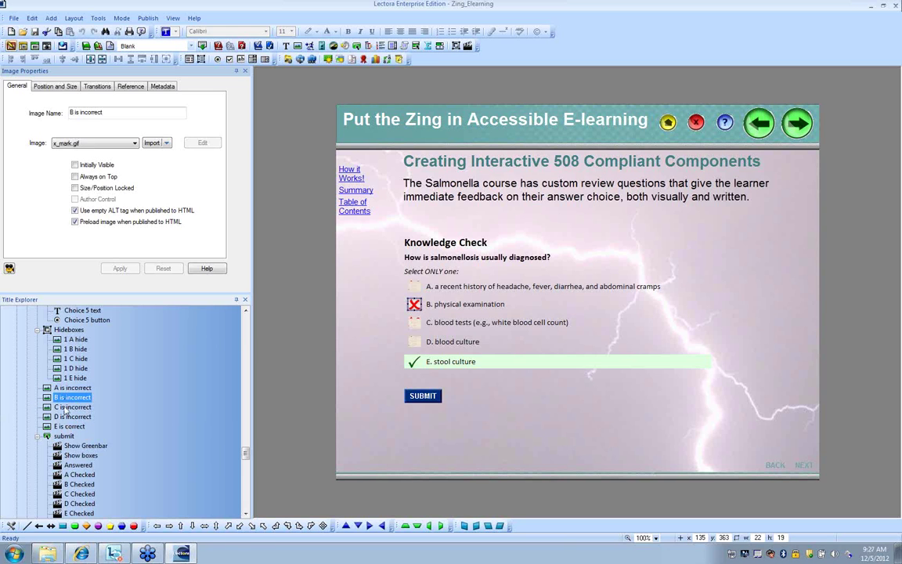
left_click(67, 407)
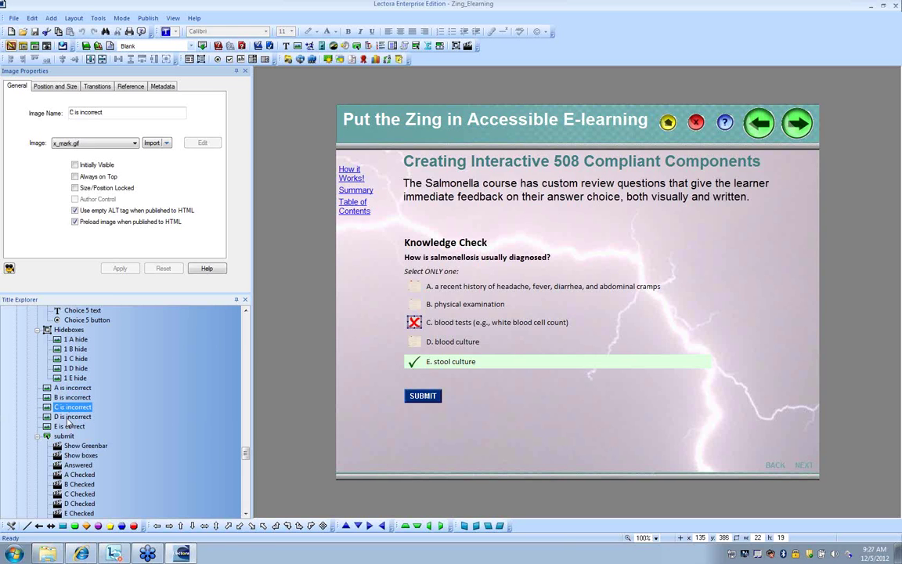
left_click(69, 417)
left_click(67, 426)
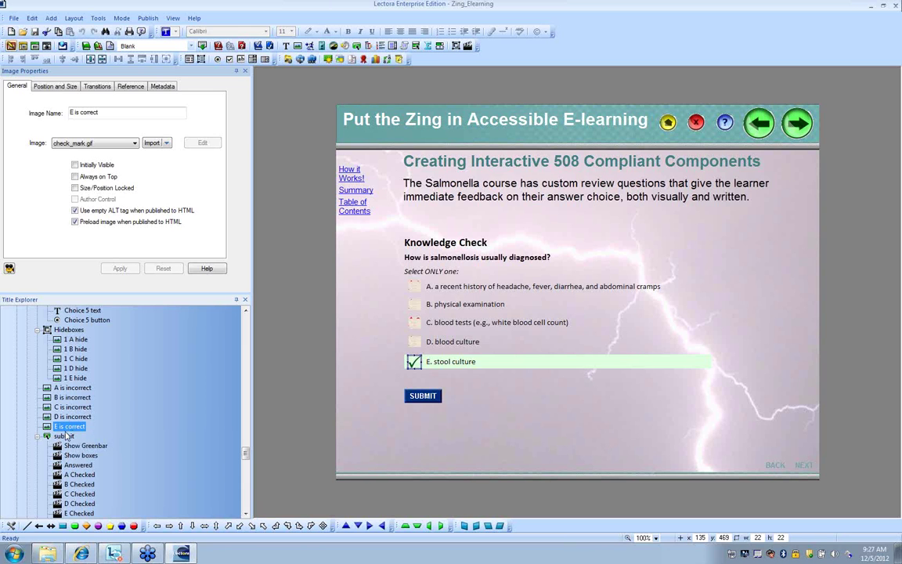
Step: Show the submit button's properties and review its Show Greenbar, Show boxes and Answered actions
scroll(125, 382, "down", 2)
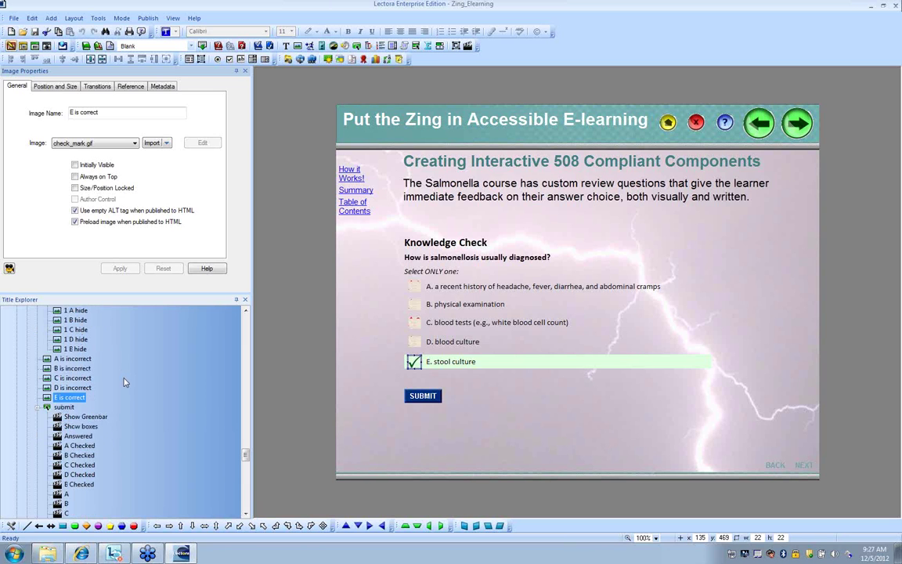
left_click(125, 379)
scroll(145, 386, "down", 1)
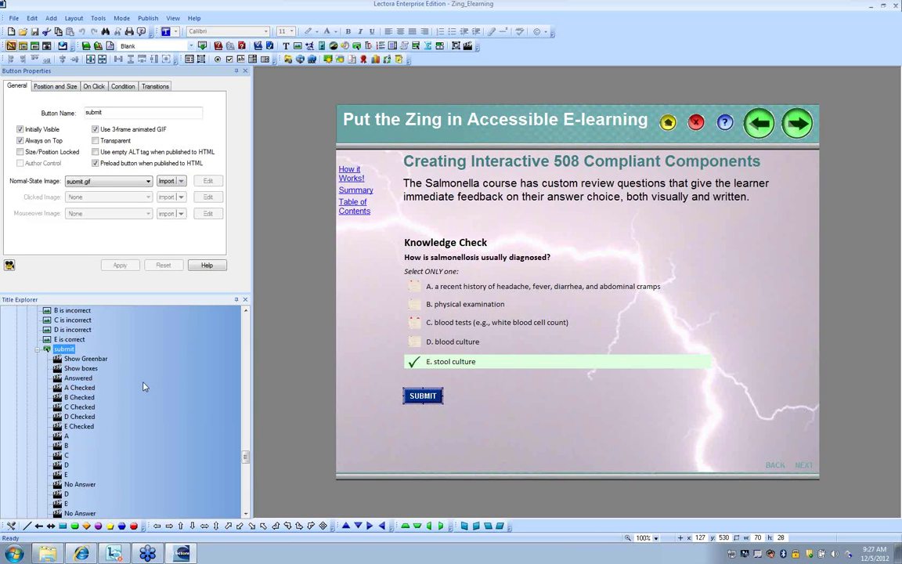
scroll(143, 386, "down", 1)
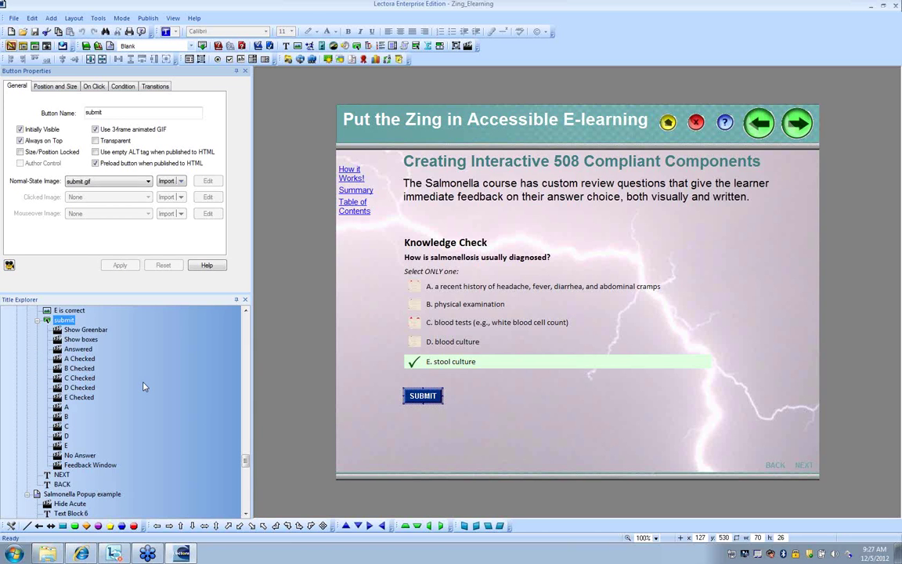
left_click(80, 331)
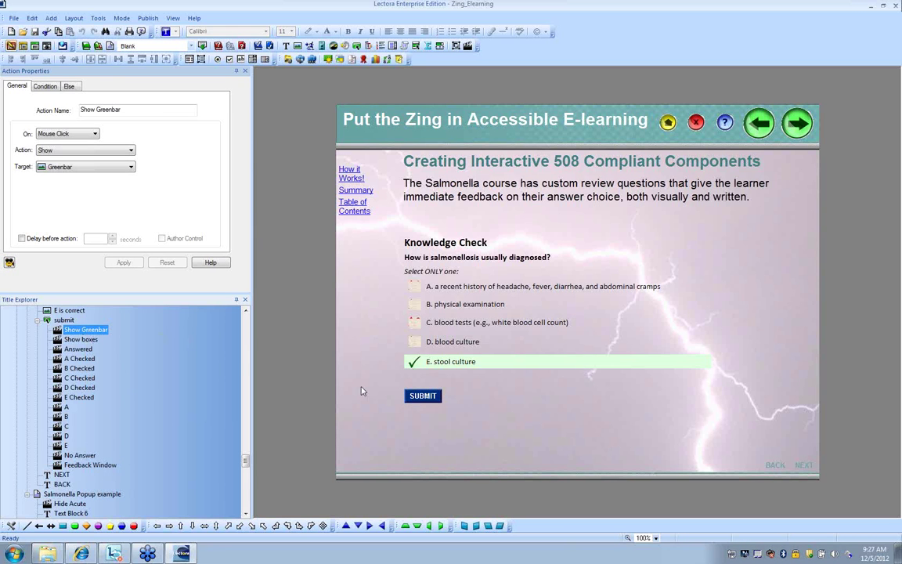
left_click(81, 339)
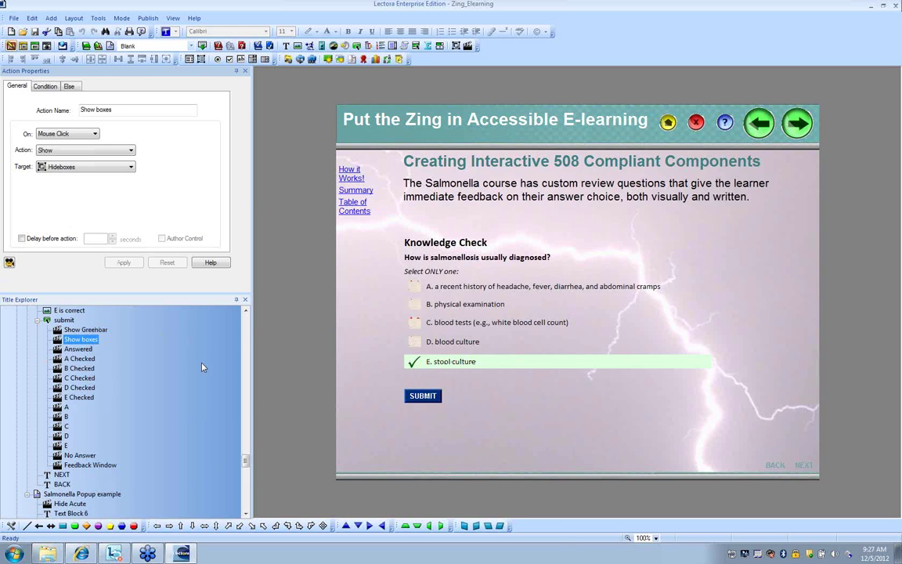
left_click(78, 349)
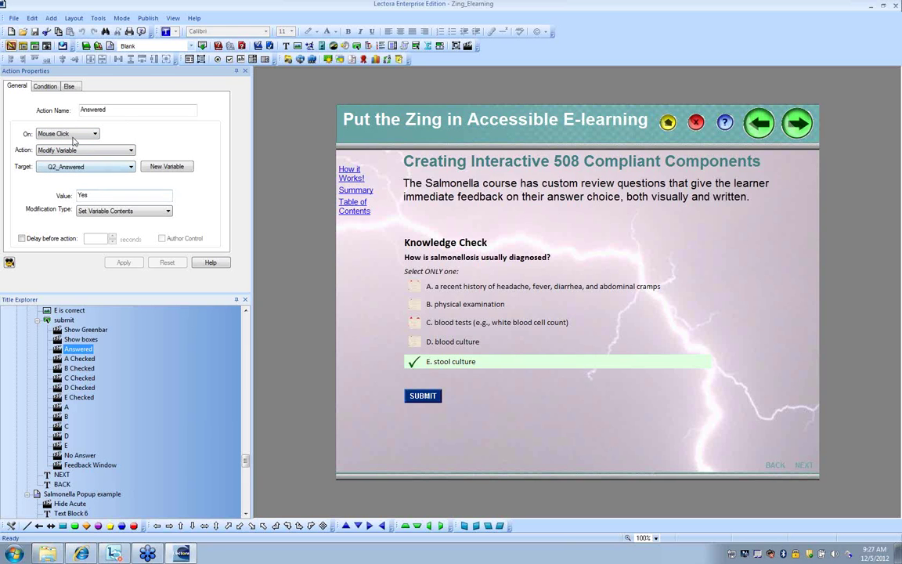
Step: Review the targets and conditions of the submit button's A Checked and B Checked actions
left_click(71, 358)
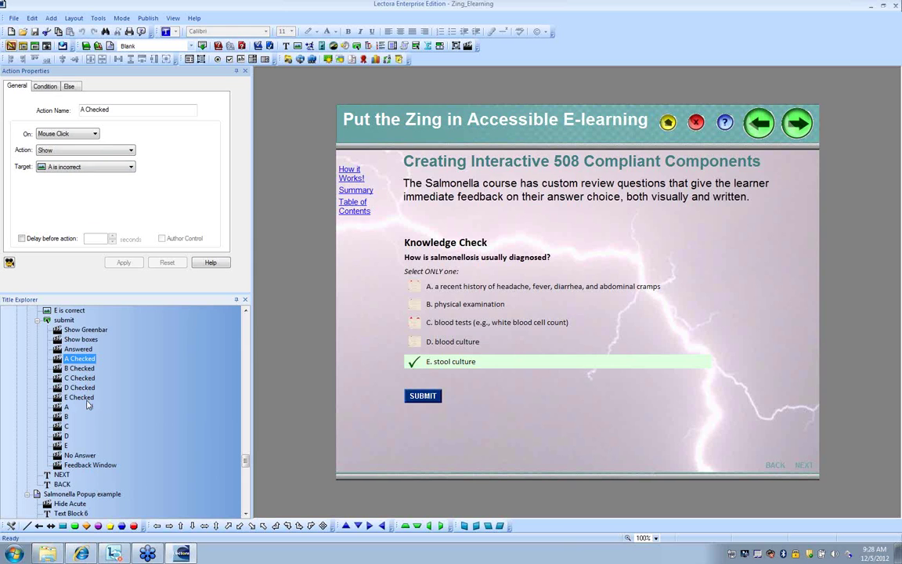
left_click(44, 82)
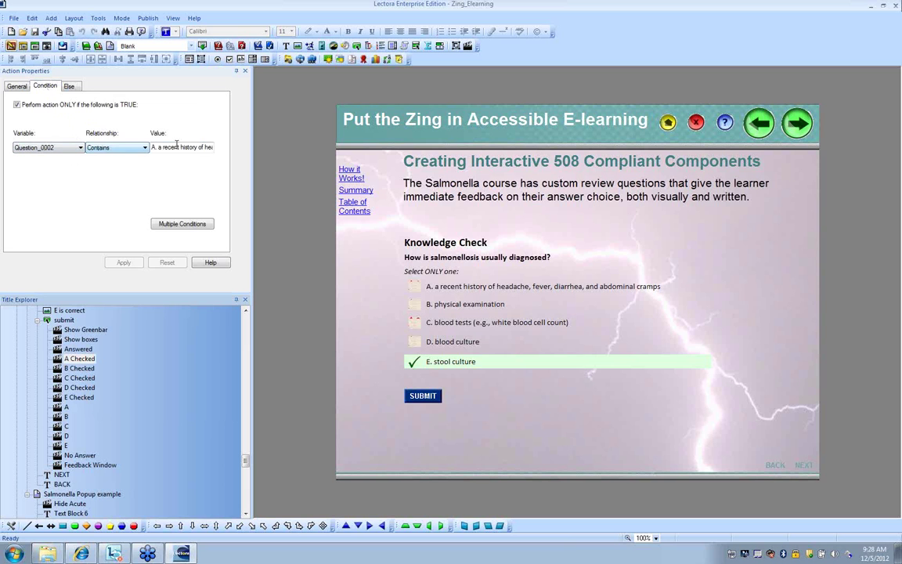
left_click(79, 368)
left_click(43, 85)
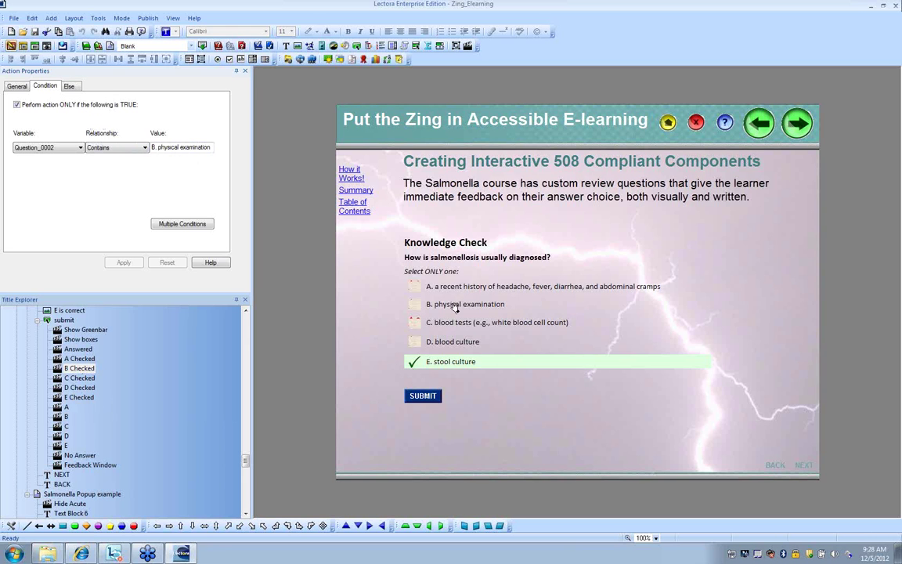
left_click(80, 359)
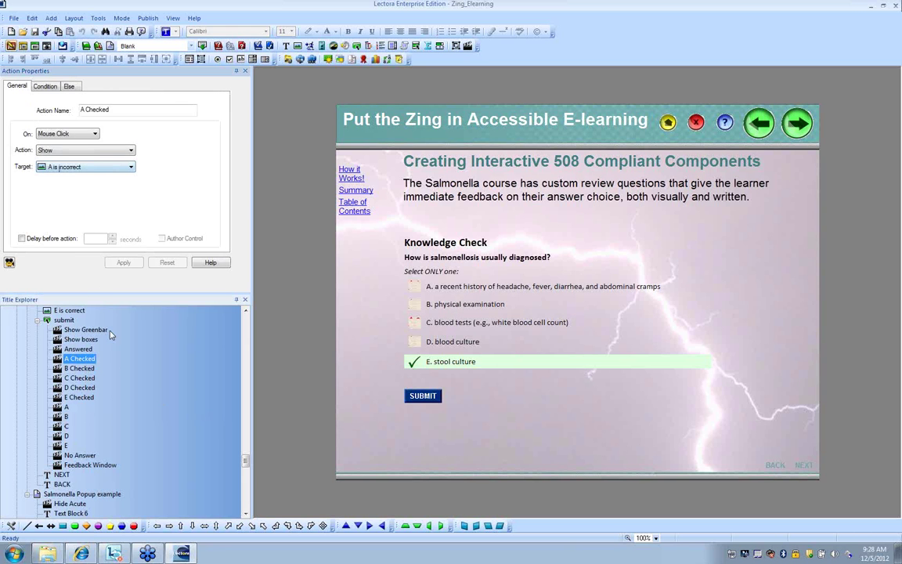
Step: Check the variable settings of the submit button's A, B, E and No Answer actions, including the condition on A
left_click(66, 407)
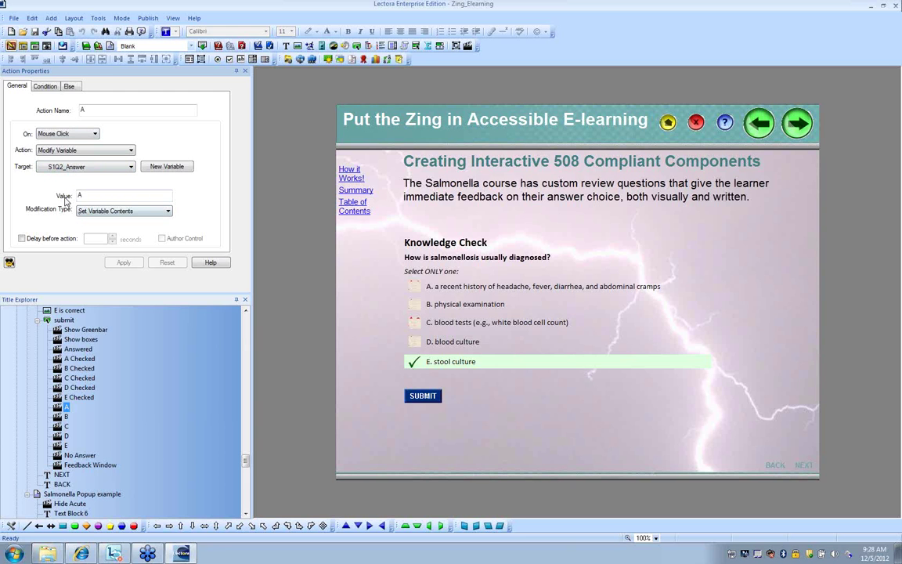
left_click(46, 86)
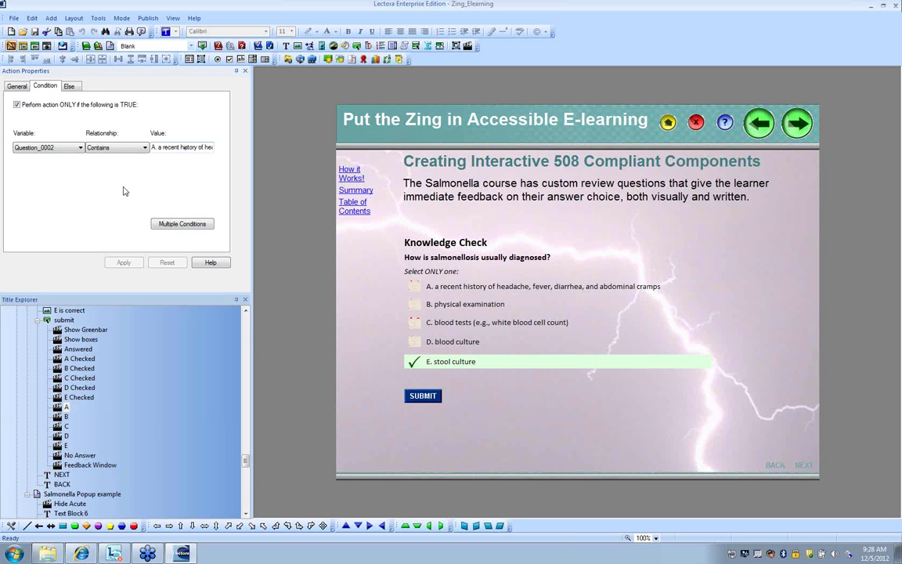
left_click(65, 417)
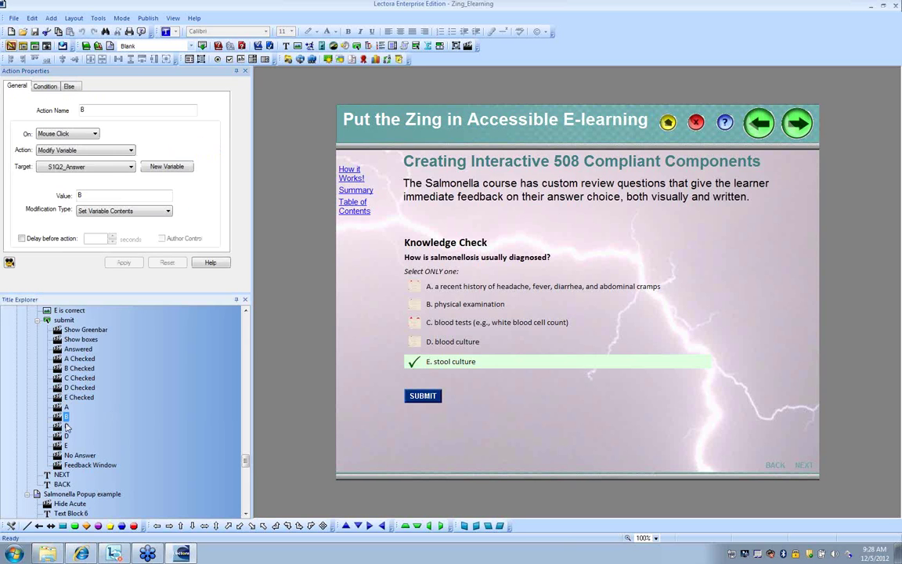
left_click(66, 445)
left_click(69, 455)
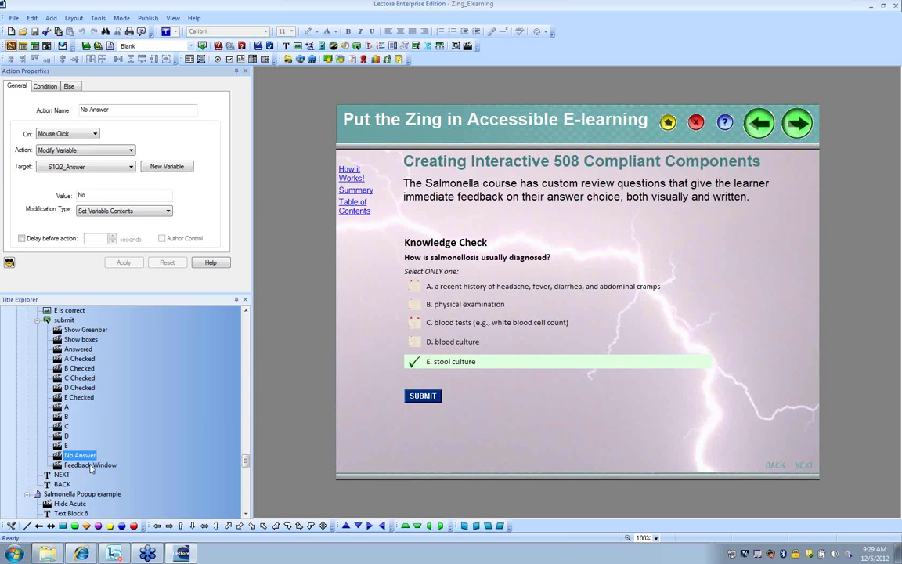
Step: Show the Feedback Window action's settings and locate its target page, S1Q2_Feedback, in the Popups chapter
key("Down")
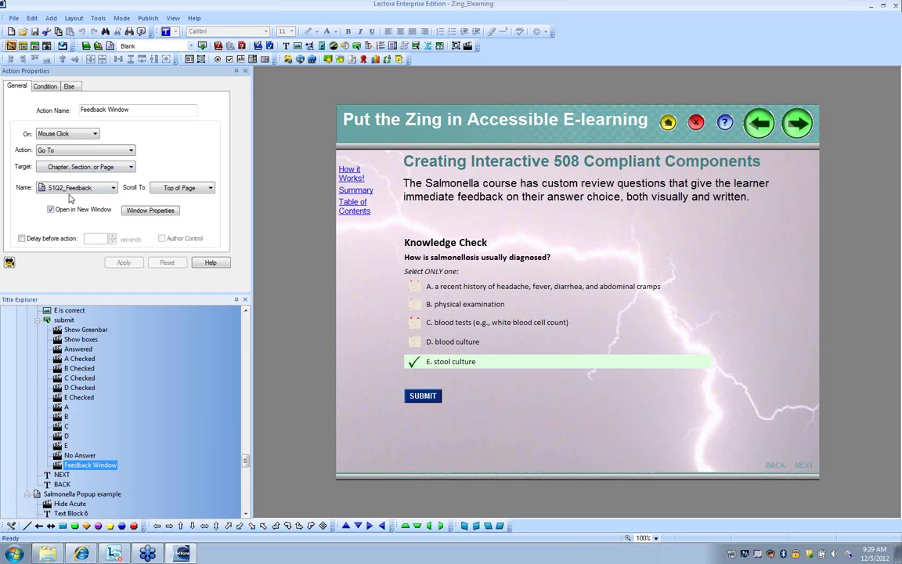
scroll(248, 462, "down", 1)
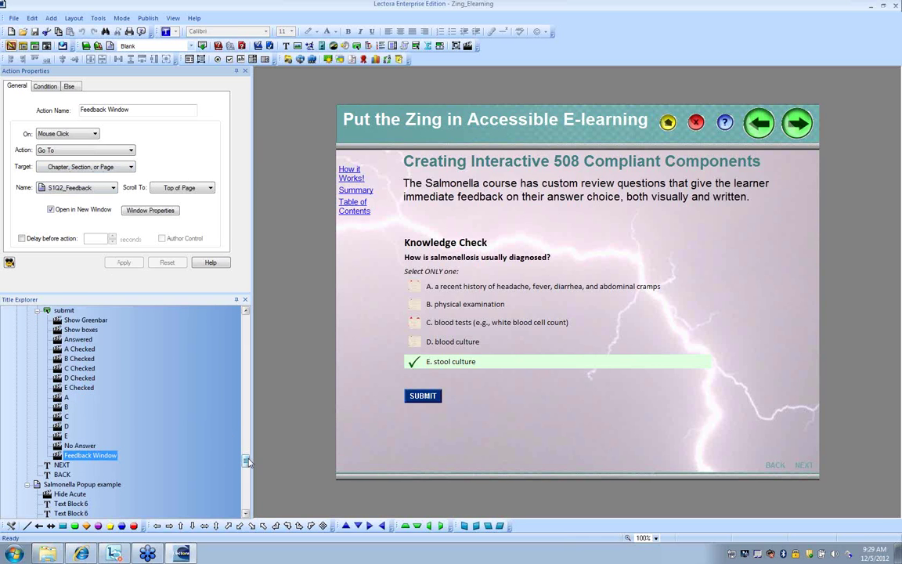
left_click_drag(248, 462, 219, 504)
scroll(176, 468, "up", 5)
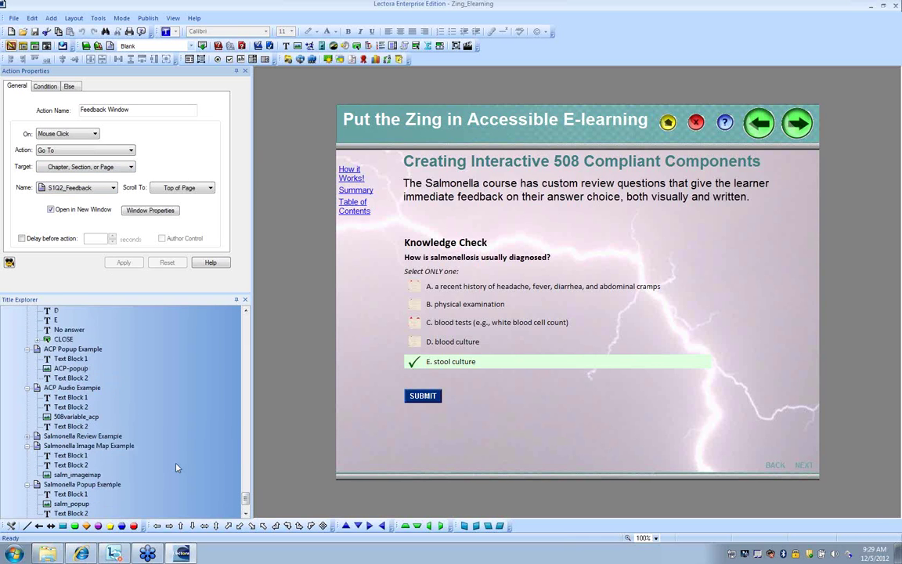
scroll(176, 467, "up", 4)
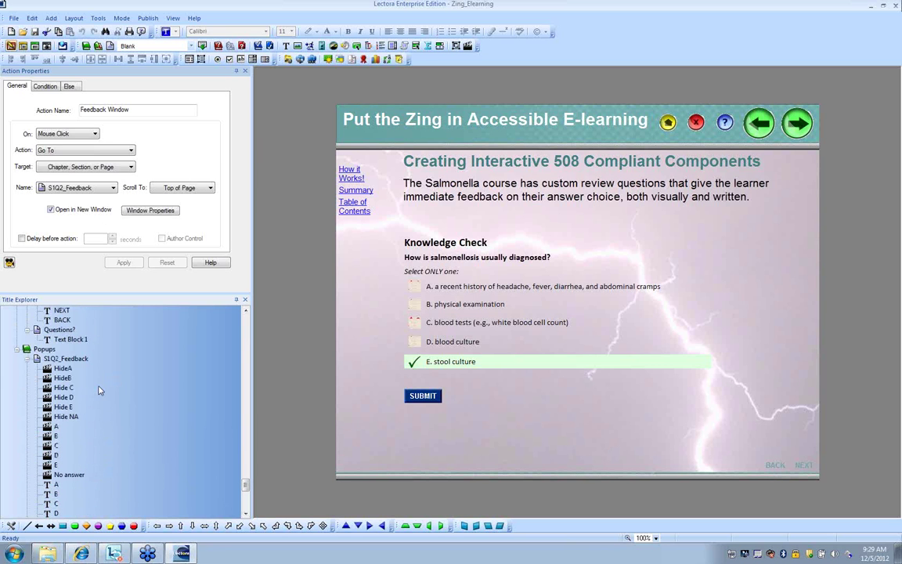
Step: Open the S1Q2_Feedback page and look through its HideA action and the feedback text blocks for answers A to E
left_click(83, 359)
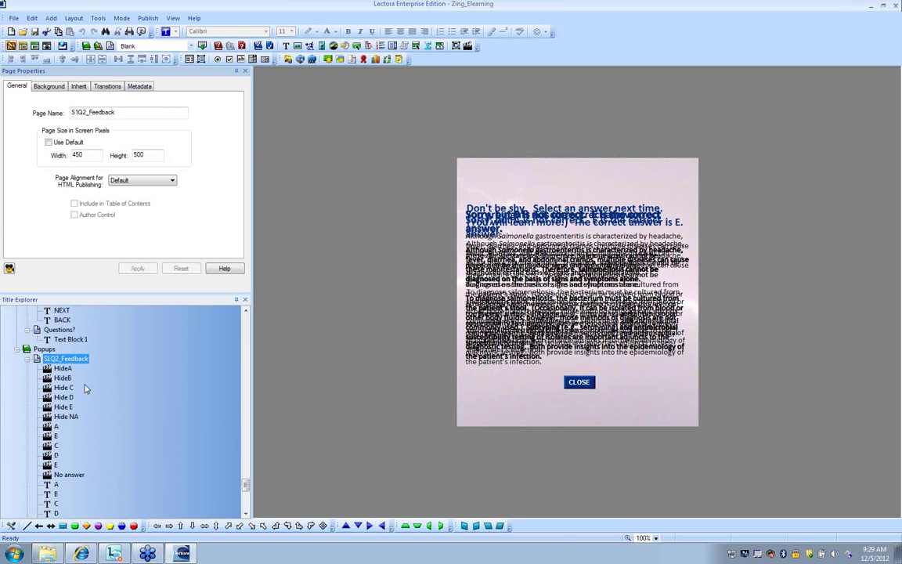
left_click(63, 368)
scroll(98, 470, "down", 1)
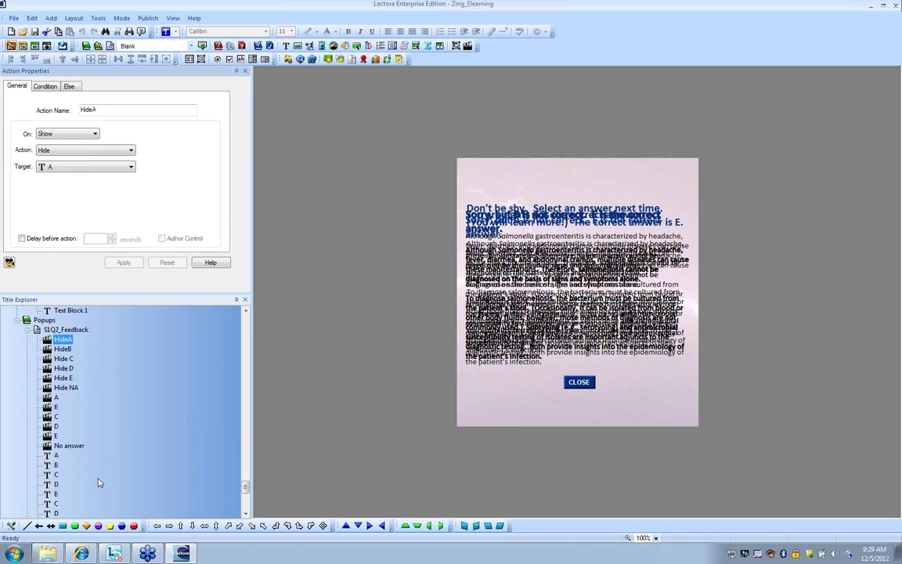
scroll(97, 482, "down", 1)
left_click(53, 429)
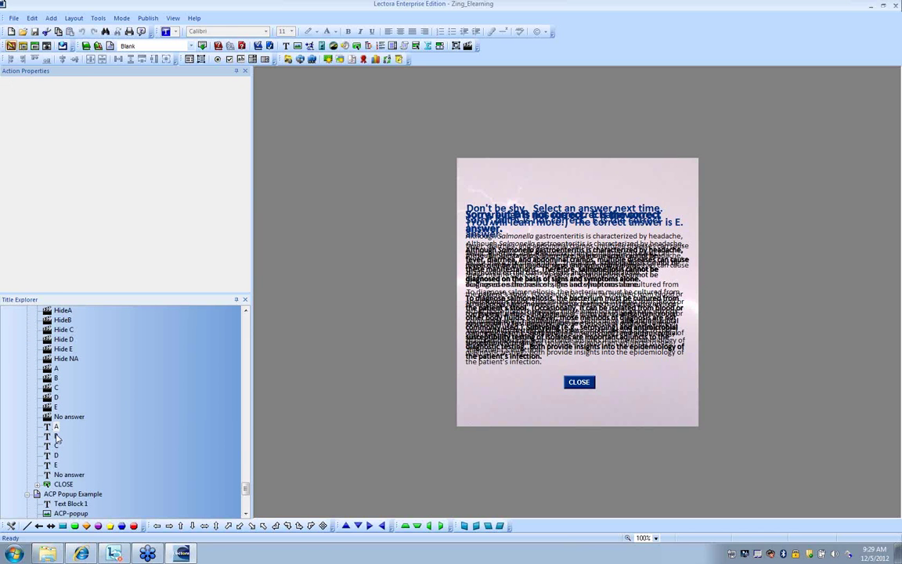
left_click(56, 446)
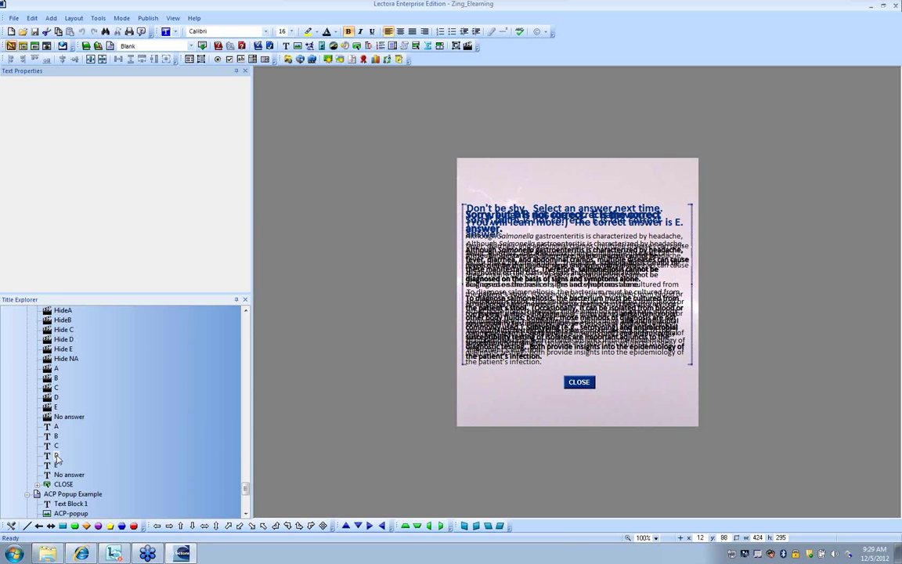
left_click(56, 467)
Step: Review the trigger, action and target settings of the HideA action on the S1Q2_Feedback page
scroll(97, 362, "up", 3)
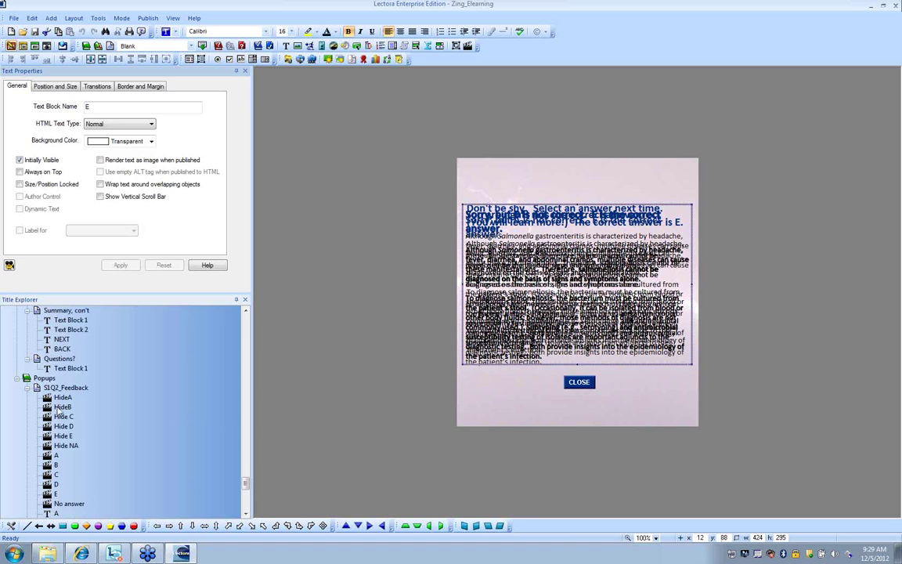
scroll(56, 408, "down", 1)
left_click(62, 371)
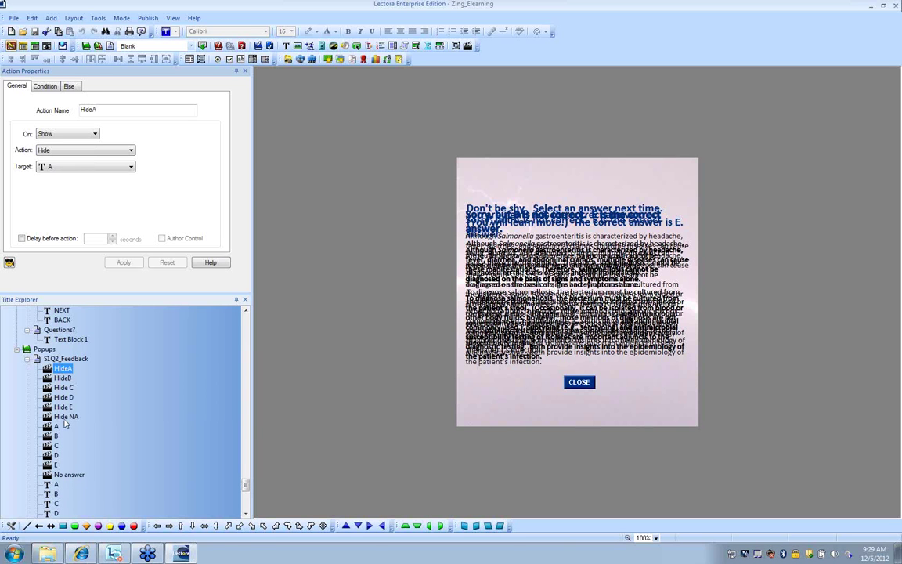
Step: Check the targets and S1Q2_Answer conditions of the feedback page's A and B show actions
scroll(74, 439, "down", 1)
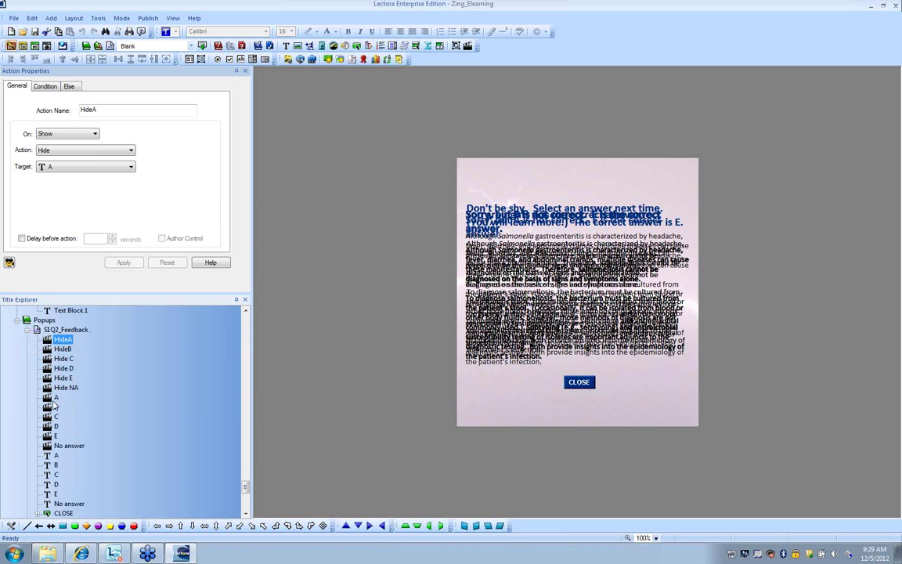
left_click(57, 399)
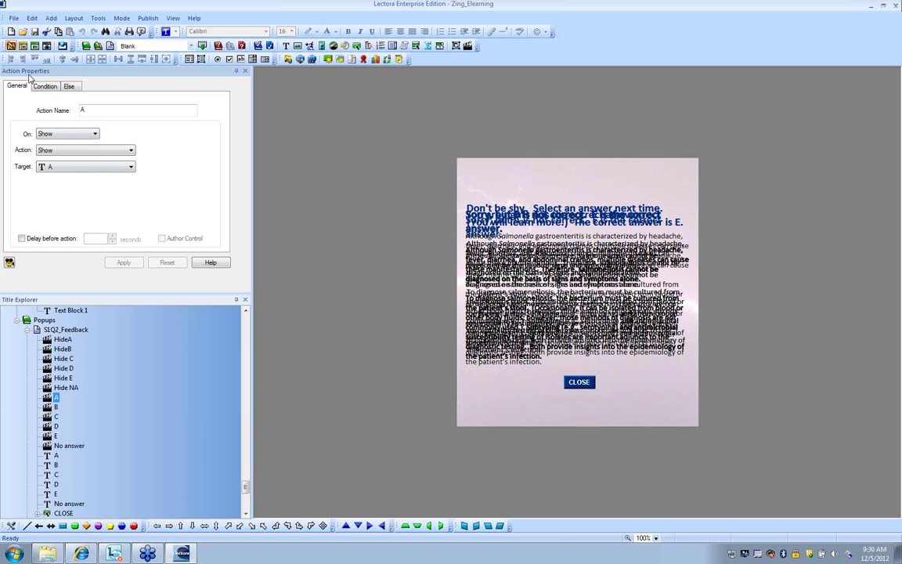
left_click(47, 172)
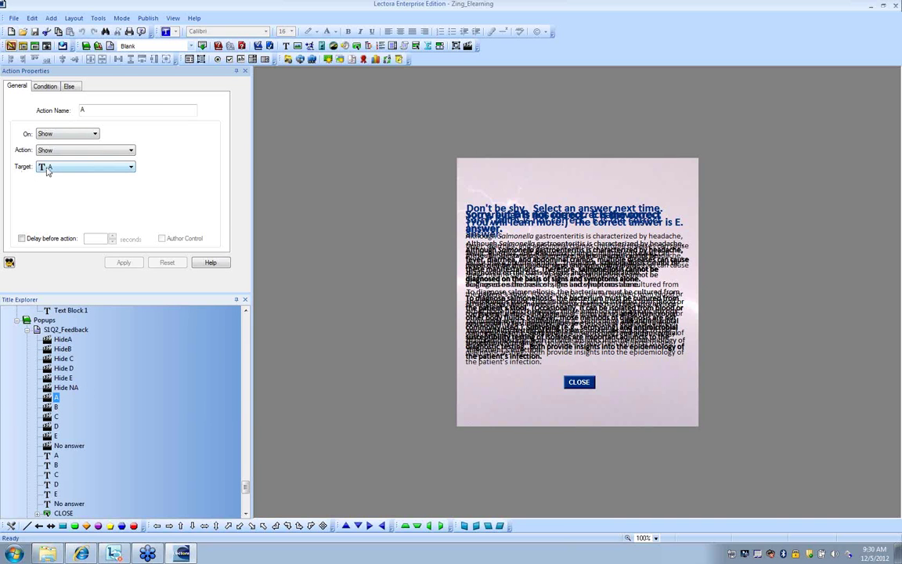
left_click(37, 85)
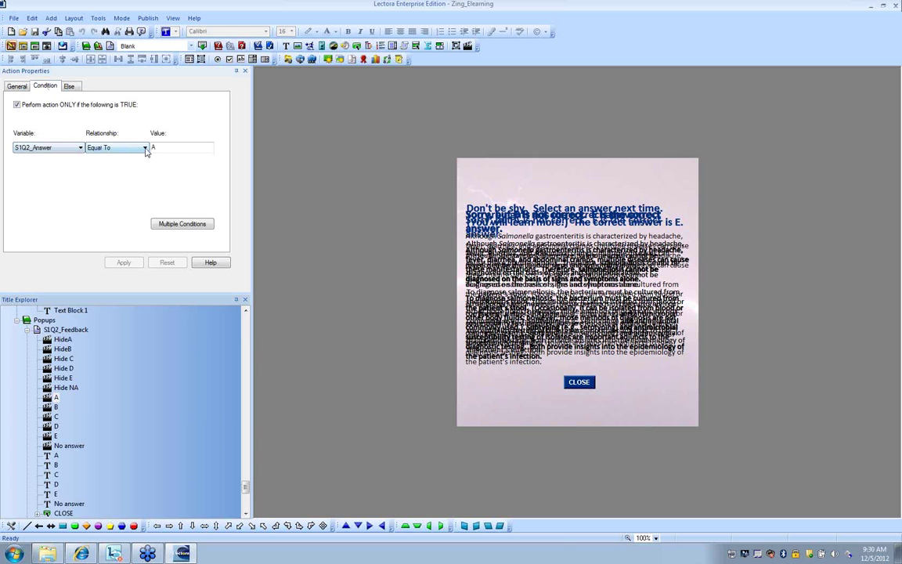
left_click(186, 148)
left_click(56, 406)
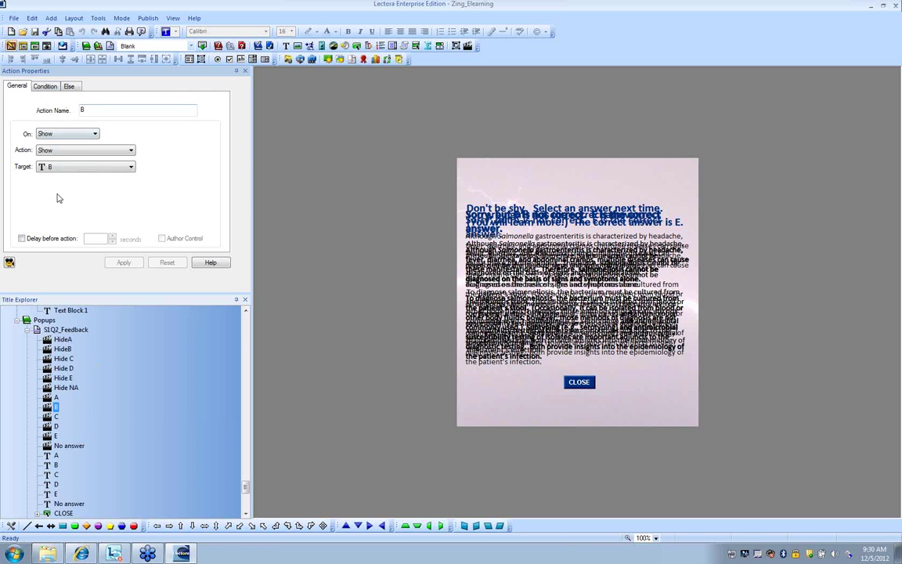
left_click(44, 86)
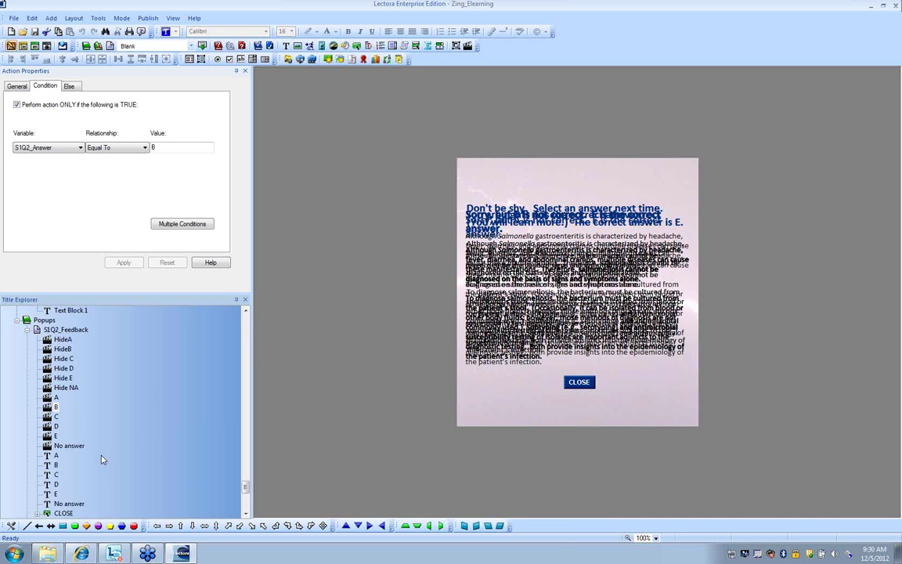
Step: Go back to the Salmonella Popup example page in the title structure and open it
left_click_drag(246, 492, 243, 472)
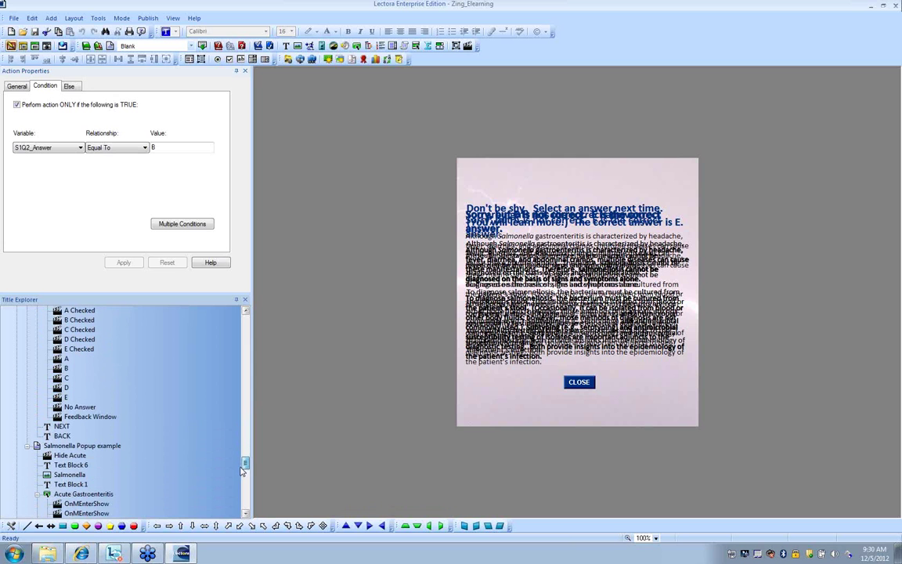
left_click(78, 445)
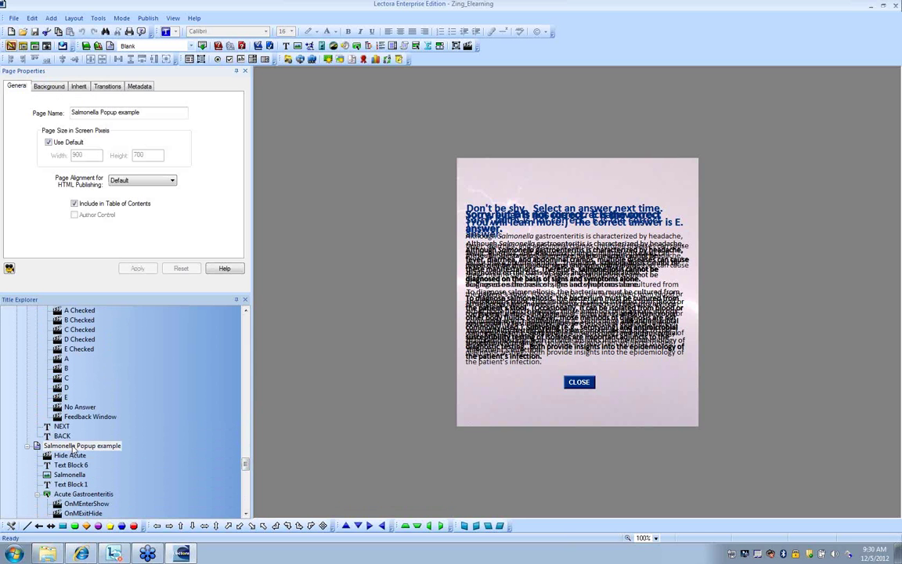